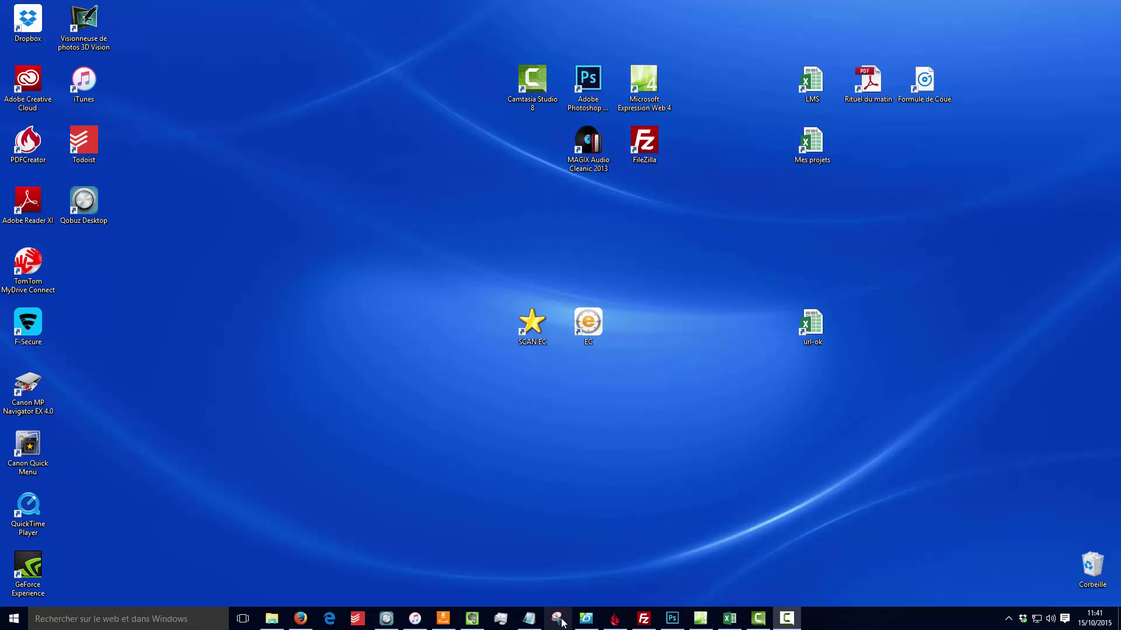
Launch Outil Capture d'écran from the Accessoires Windows folder in the list of all applications.
left_click(557, 620)
left_click(557, 619)
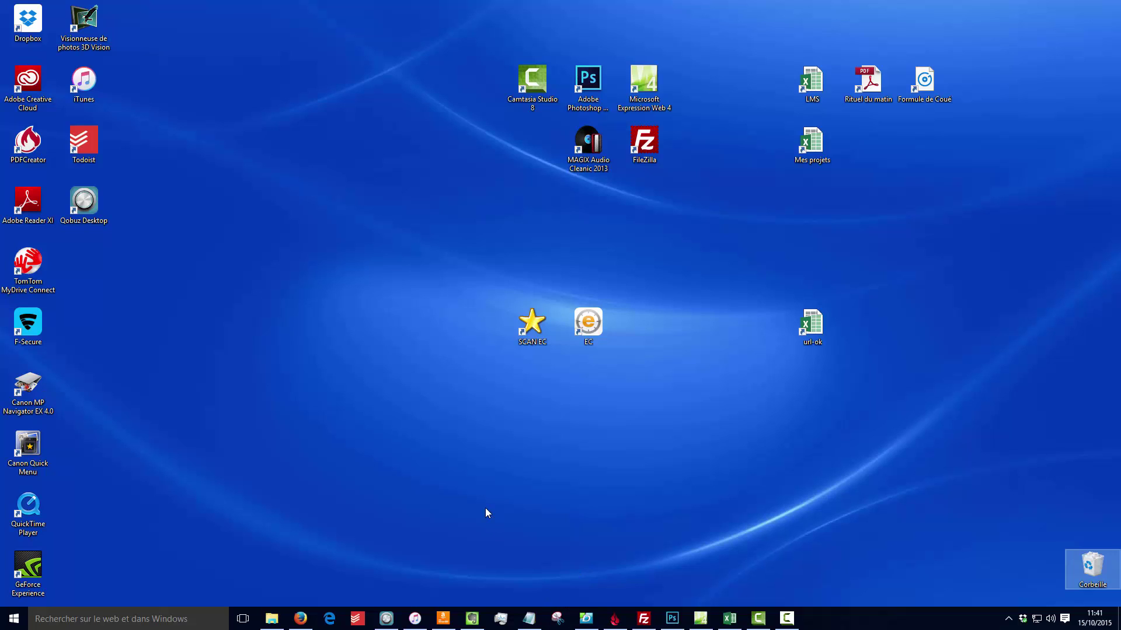
left_click(12, 622)
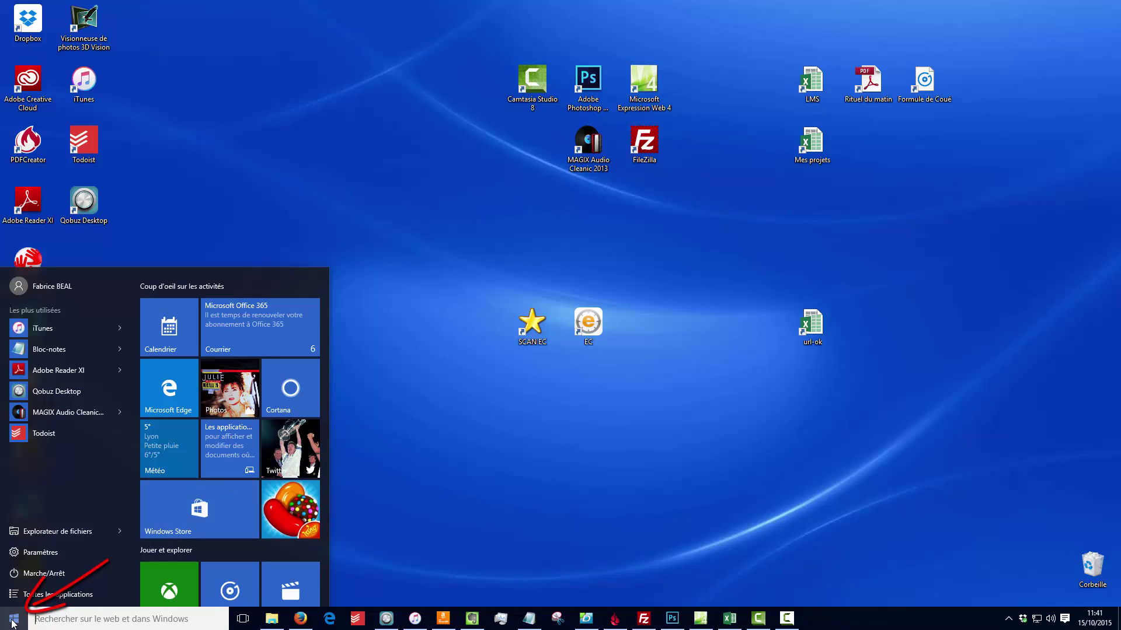
left_click(57, 595)
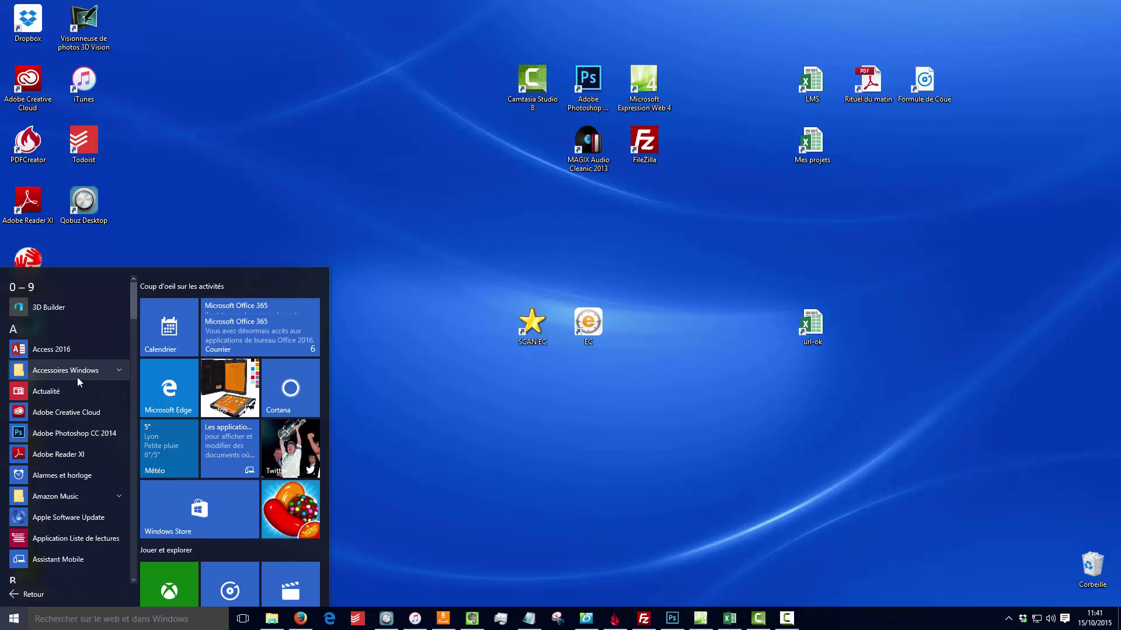
left_click(91, 370)
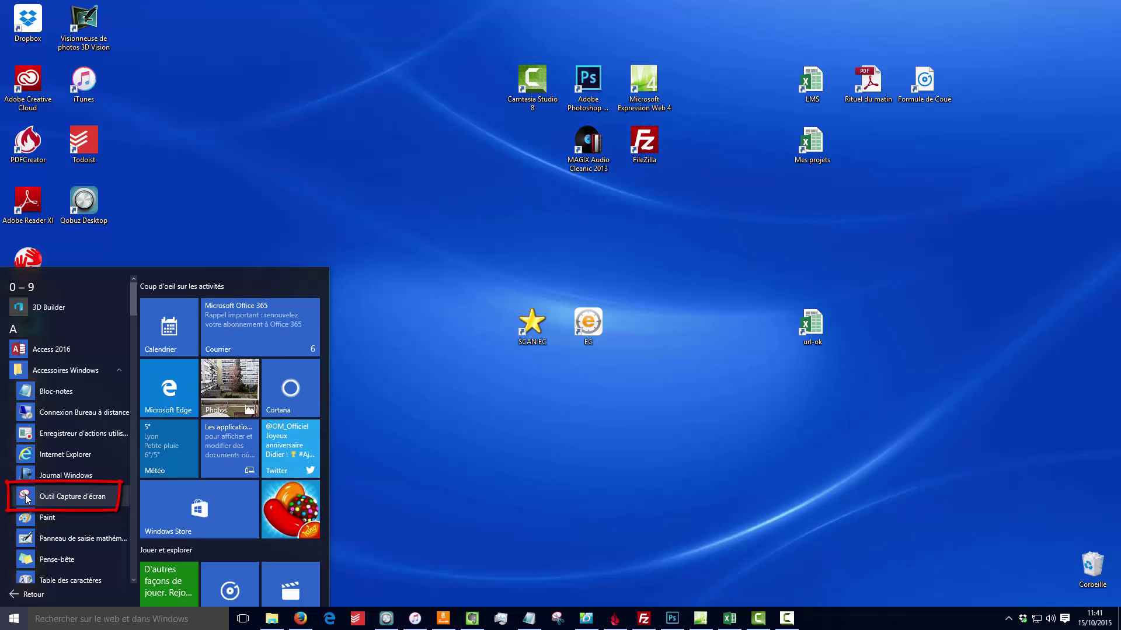
left_click(69, 496)
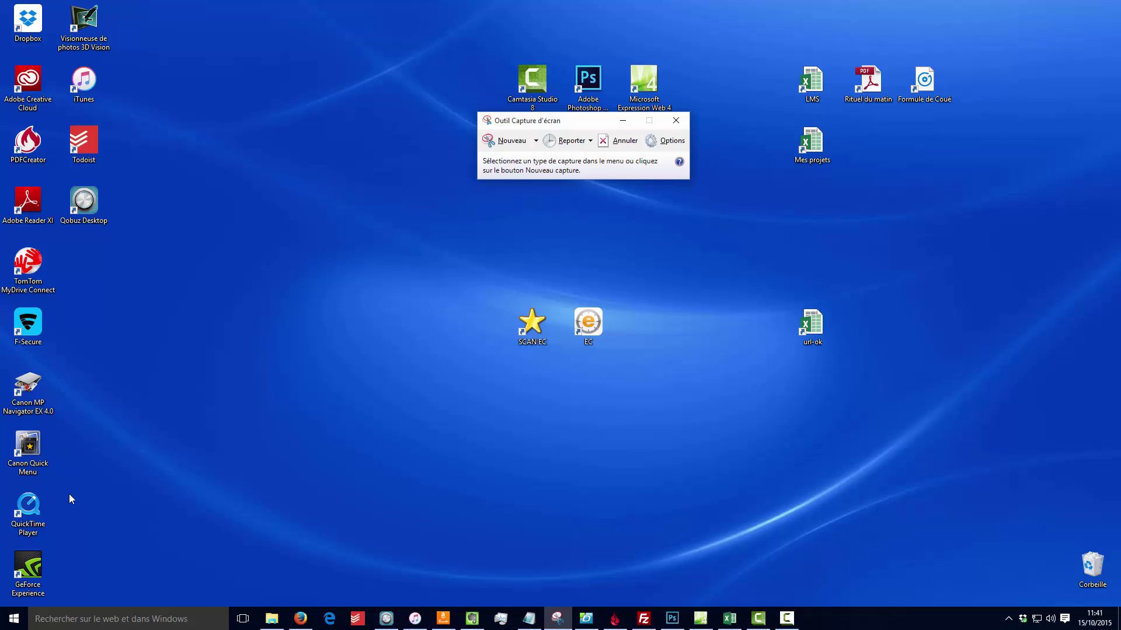
Capture a large rectangular area in the middle of the desktop and start saving the capture.
left_click(508, 142)
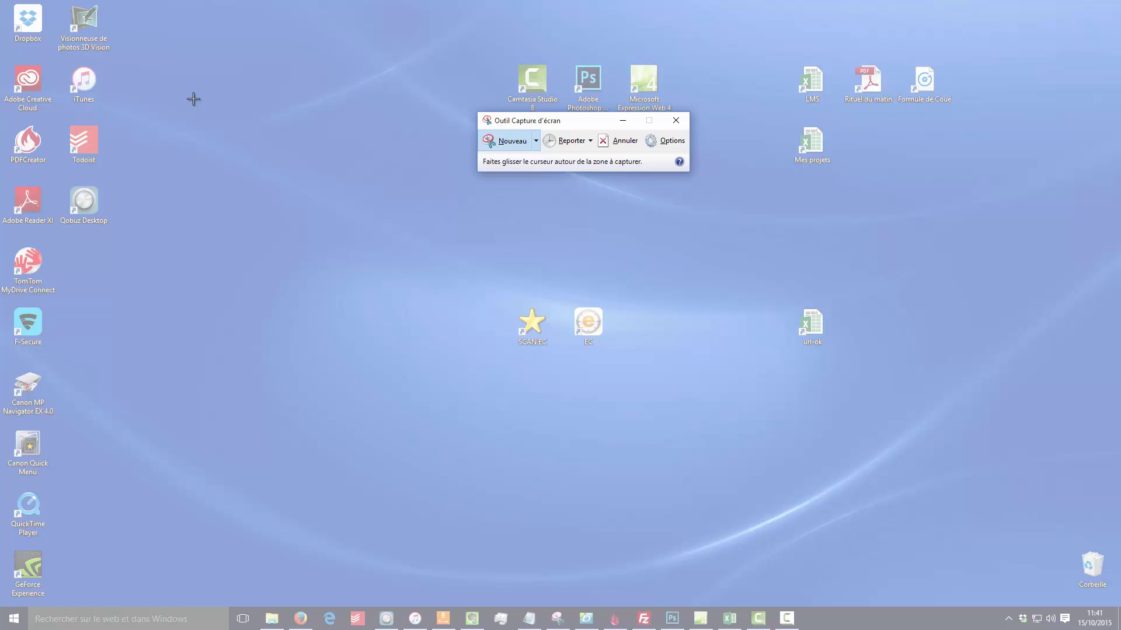
left_click_drag(193, 99, 829, 495)
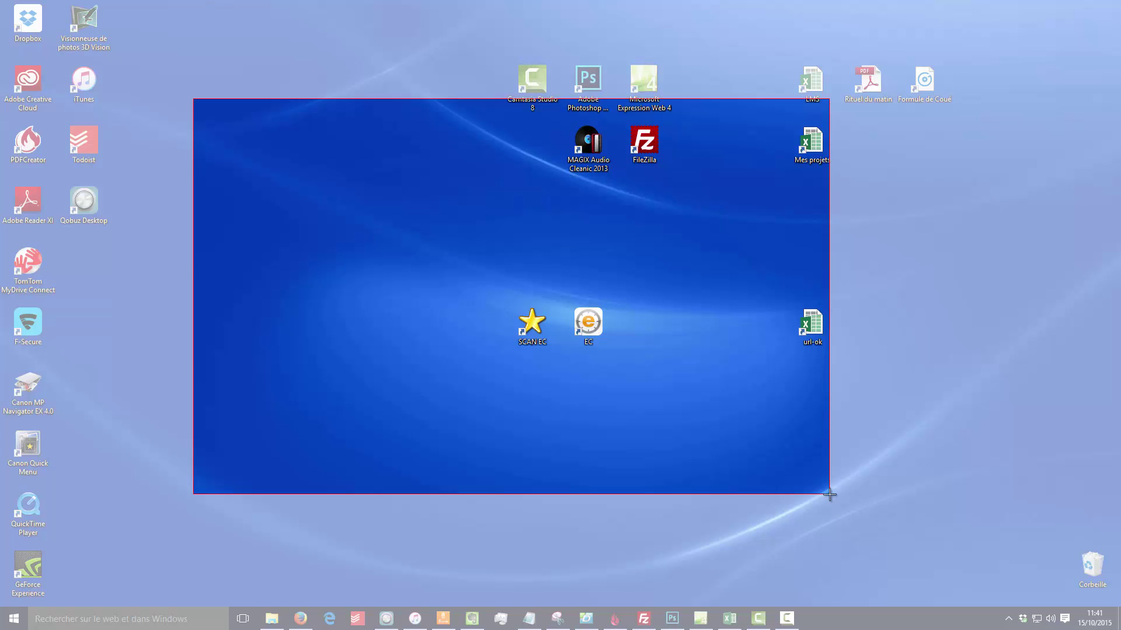
left_click_drag(830, 495, 829, 494)
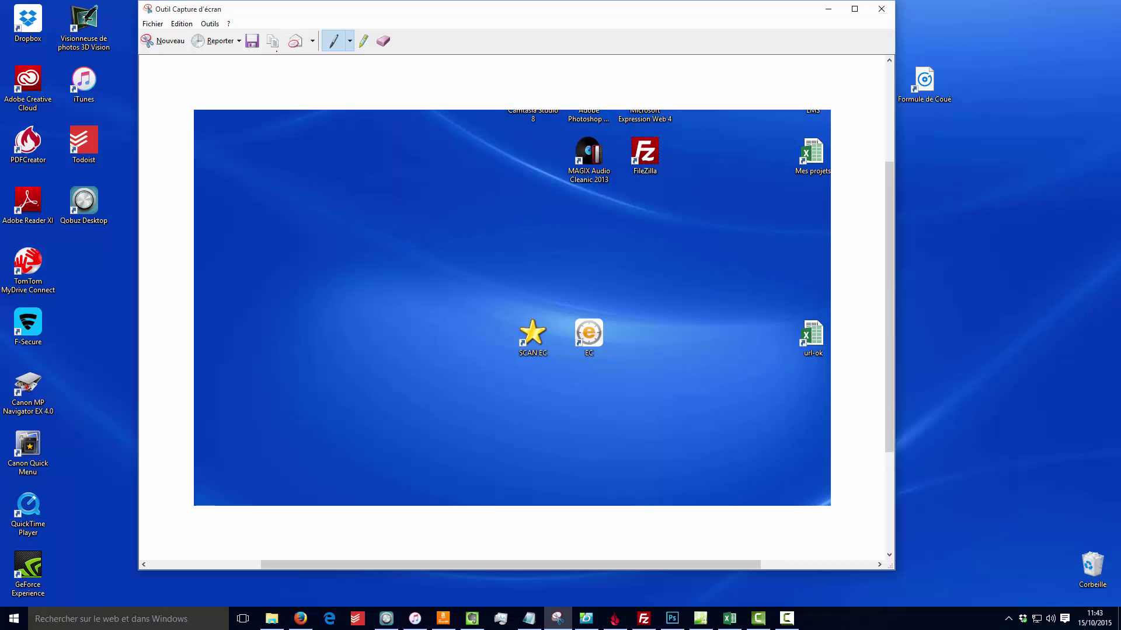
left_click(252, 41)
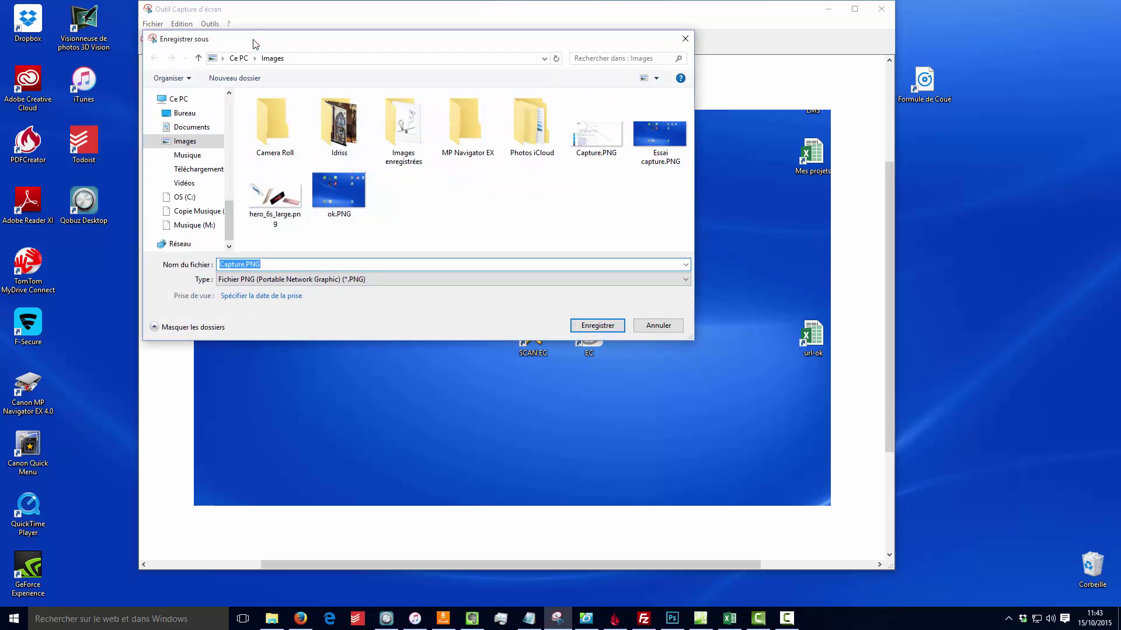
Try the Captures d'écran folder in Dropbox as the save location and return to the Images folder.
scroll(197, 172, "up", 2)
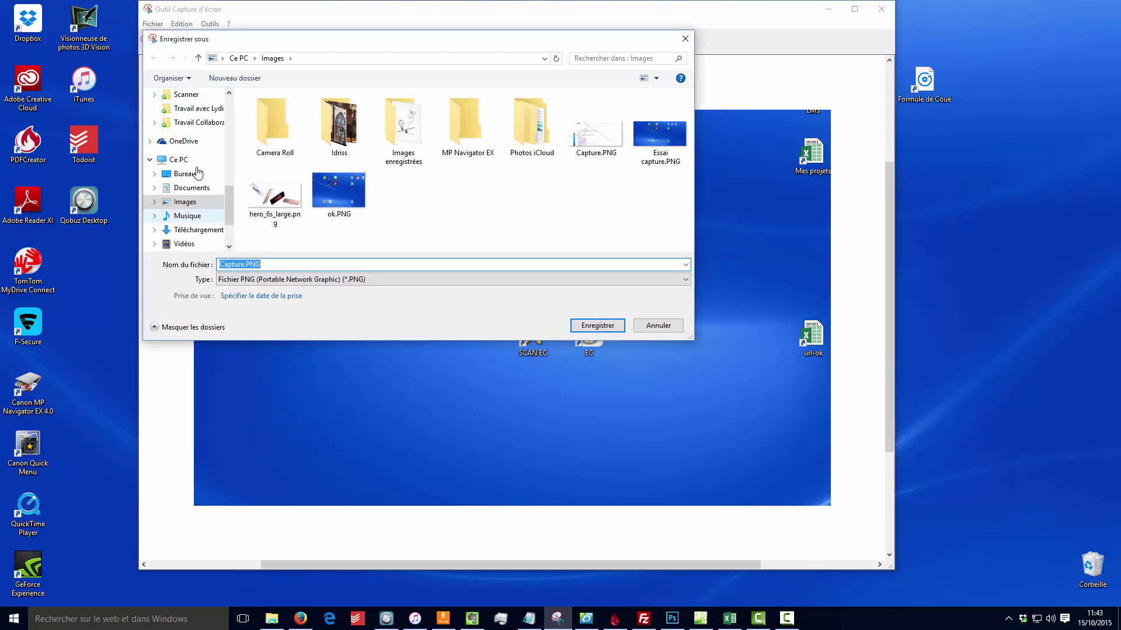
scroll(198, 173, "up", 1)
scroll(196, 169, "down", 1)
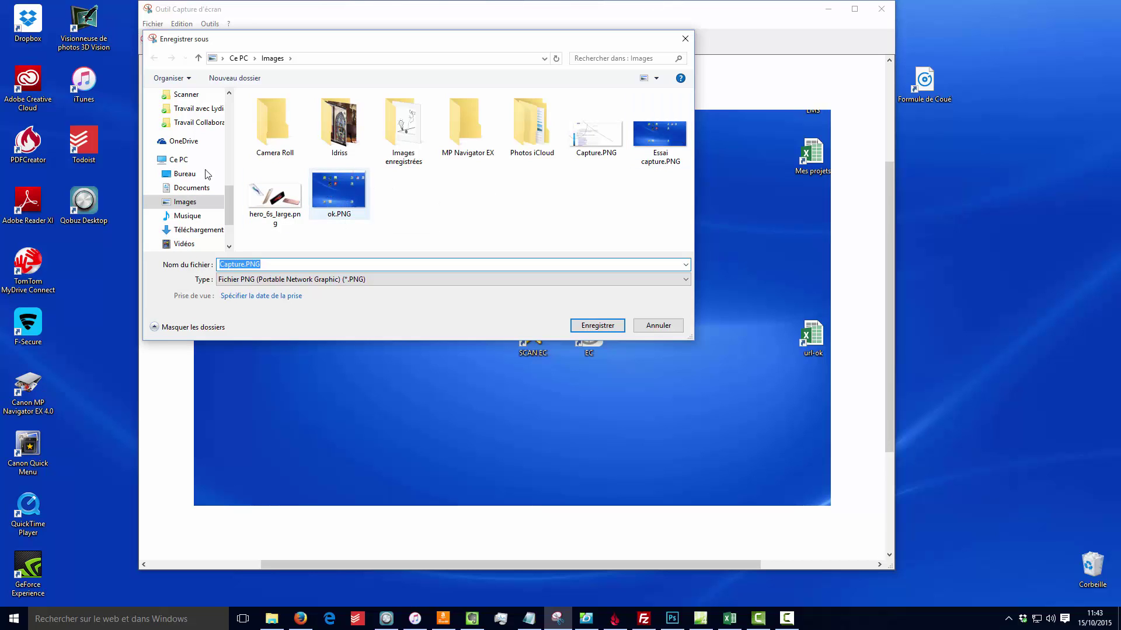
scroll(178, 171, "up", 4)
scroll(178, 170, "up", 4)
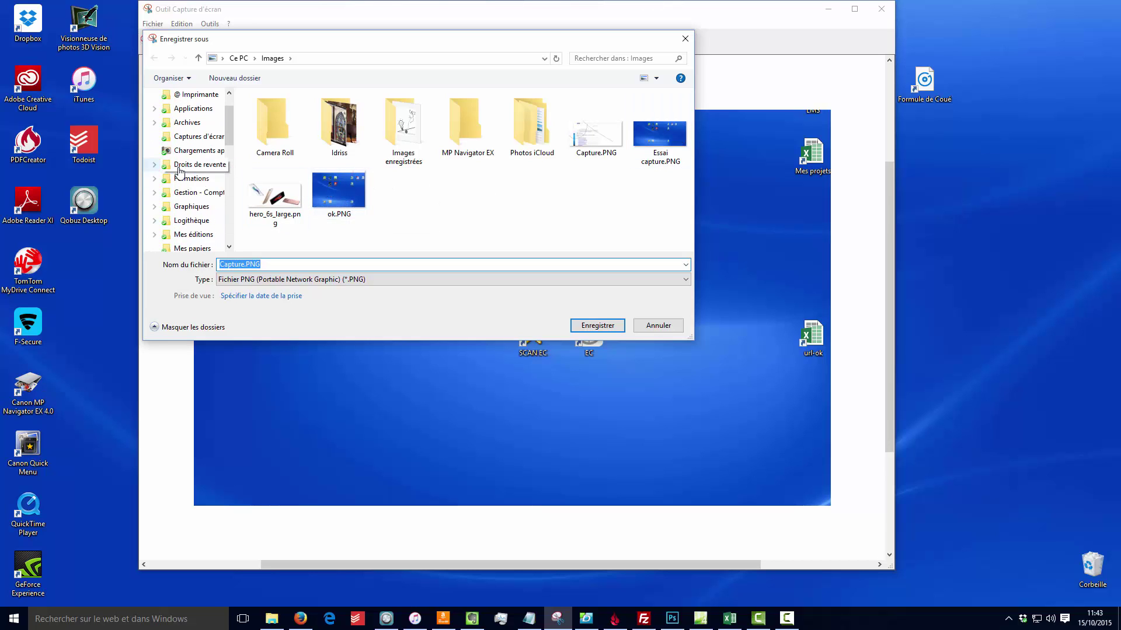
left_click(190, 137)
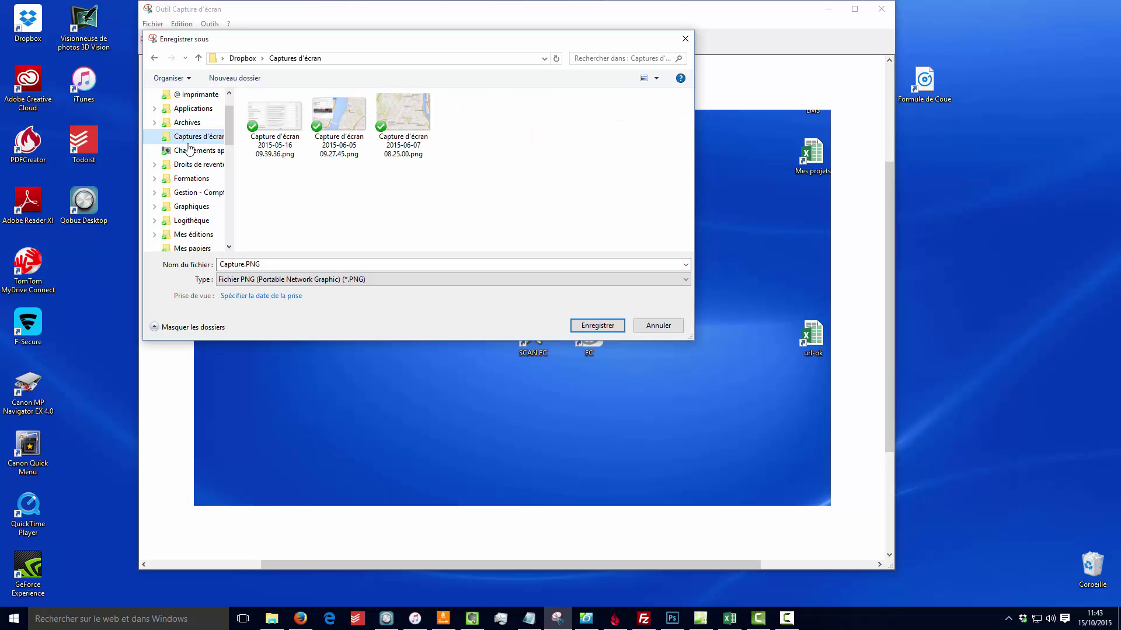
scroll(189, 148, "down", 10)
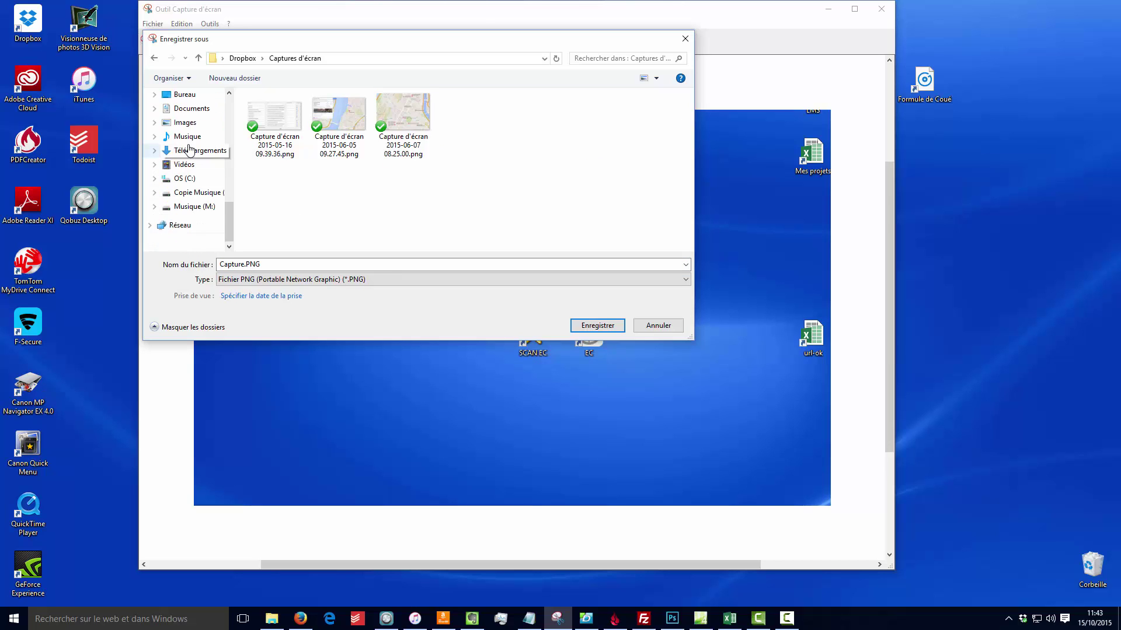
scroll(189, 149, "up", 3)
left_click(188, 160)
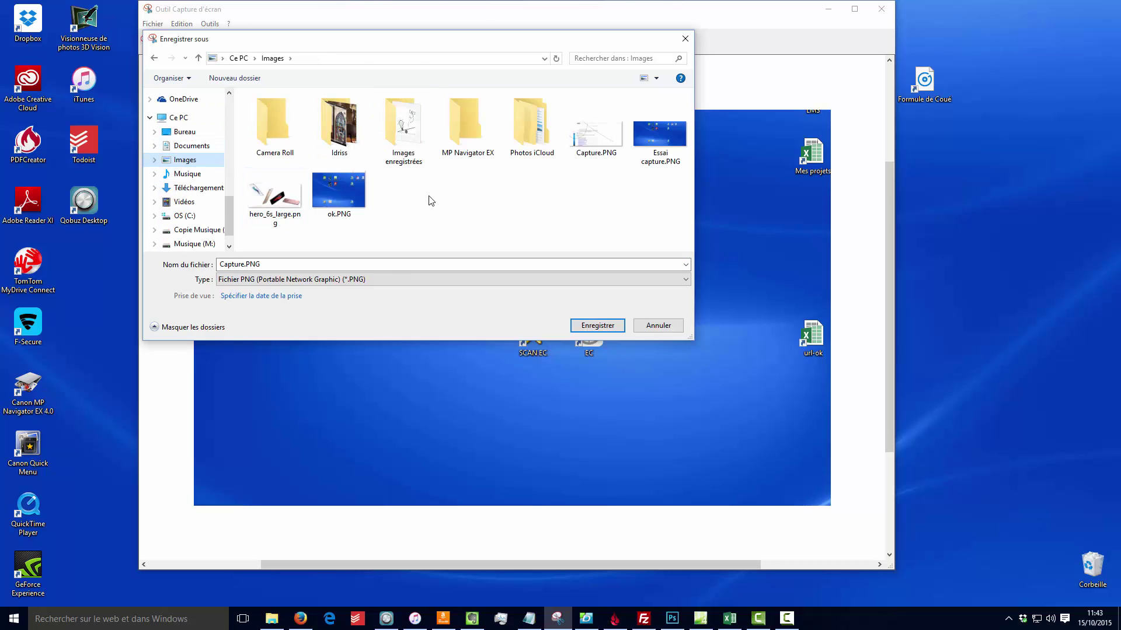
Save the capture as a PNG file named "Test Capture 1" in the Images folder.
left_click(320, 263)
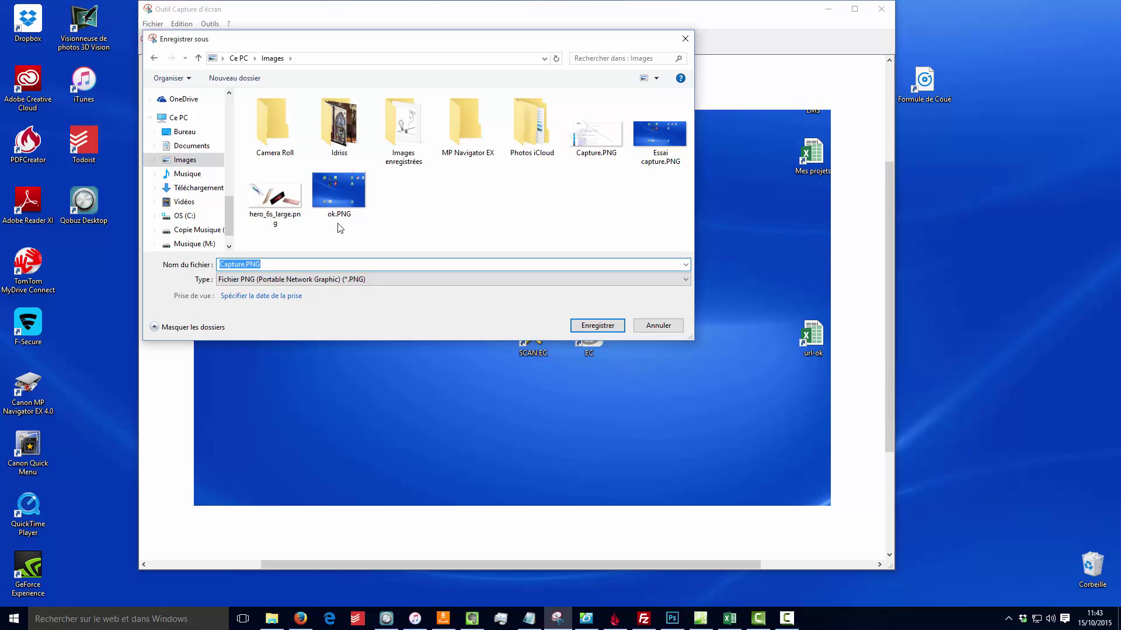
type("Test Caputre")
key("BackSpace")
key("BackSpace")
key("BackSpace")
type("ture 1")
left_click(597, 326)
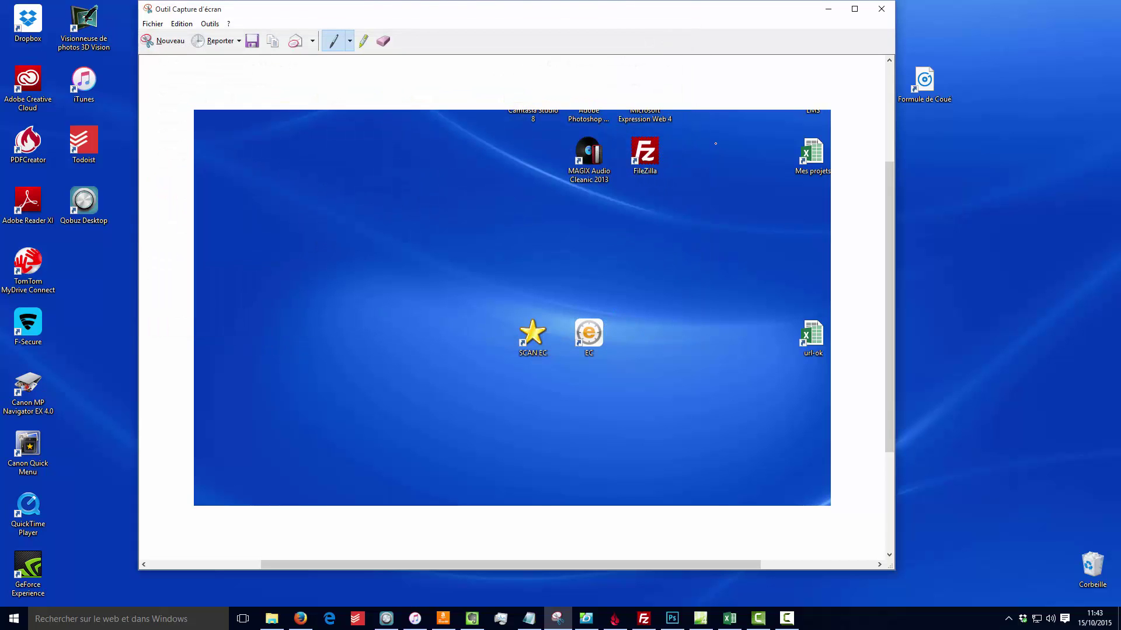
Switch to File Explorer, locate Test Capture 1.PNG in the Images folder, and delete ok.PNG there.
left_click(272, 618)
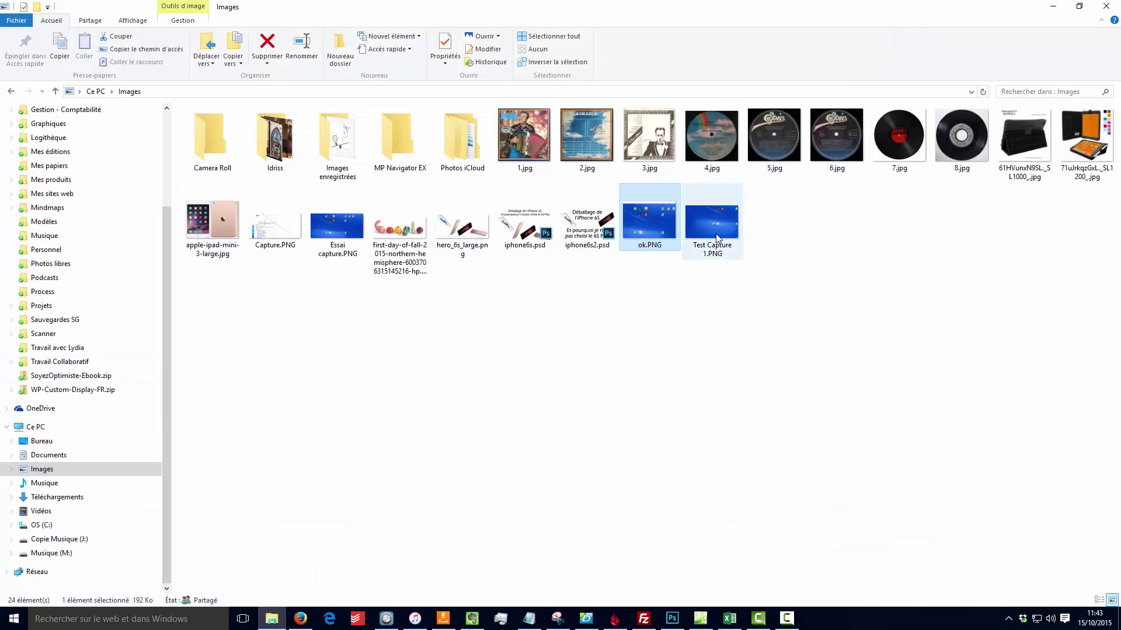
left_click(717, 219)
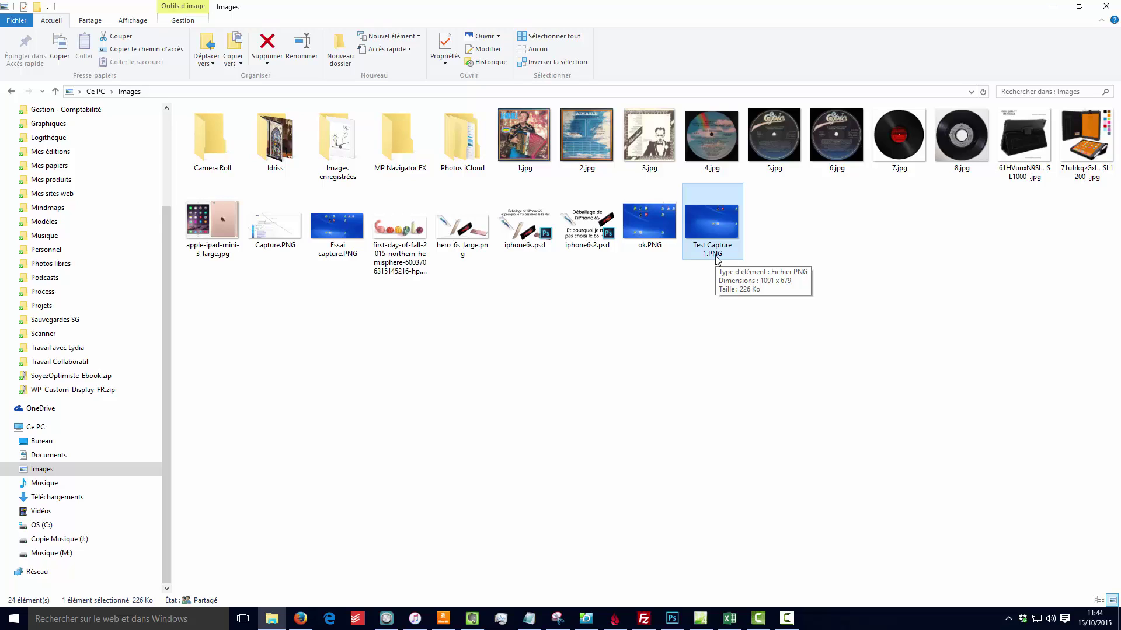
left_click(641, 227)
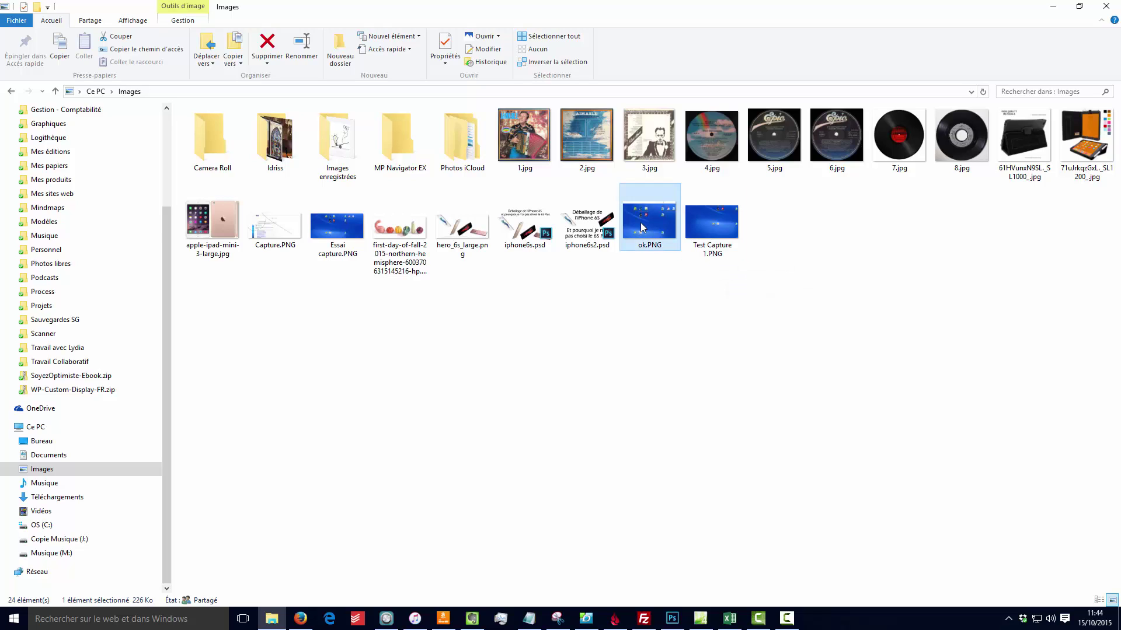
key("Delete")
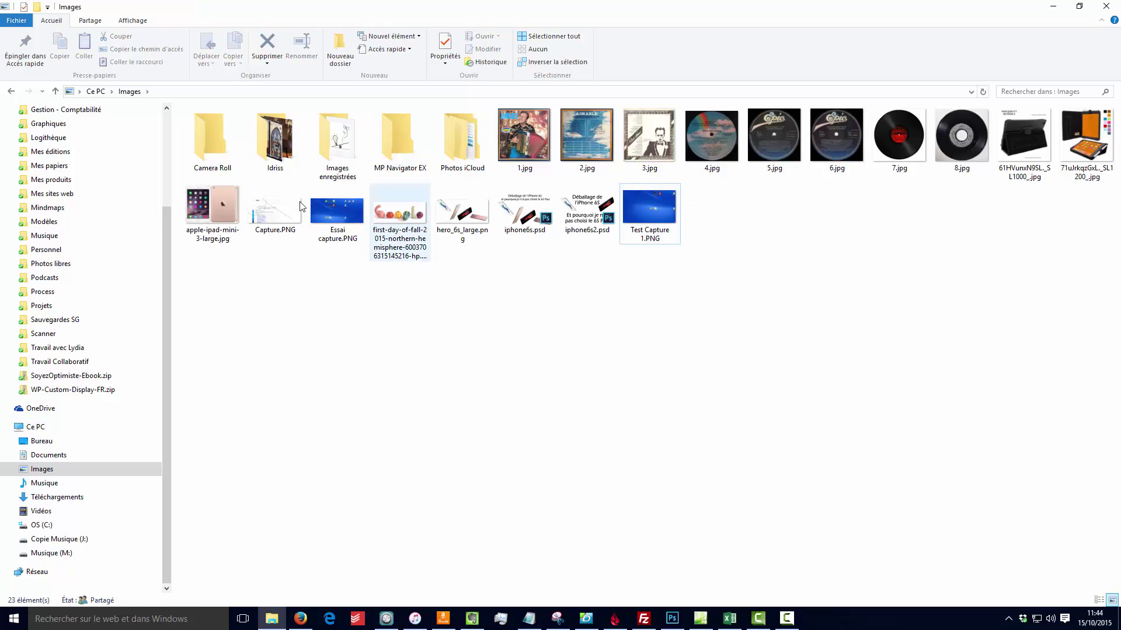
Delete all files from 1.jpg through iphone6s2.psd in the Images folder, keeping Test Capture 1.PNG.
left_click(330, 219)
left_click(514, 150)
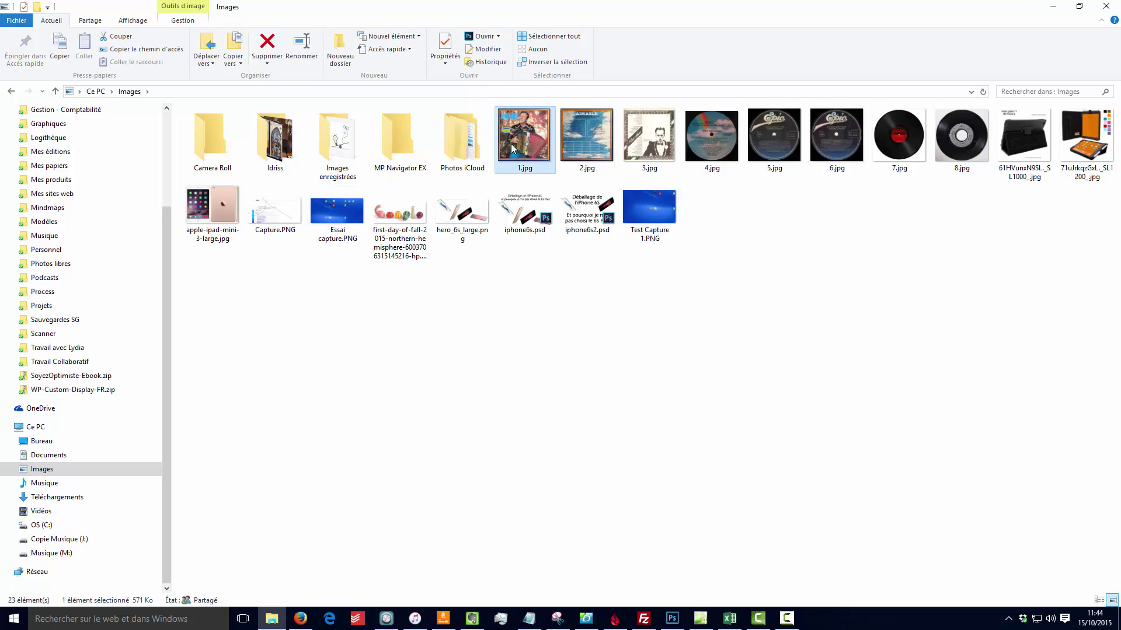
left_click(570, 207, "shift")
key("Delete")
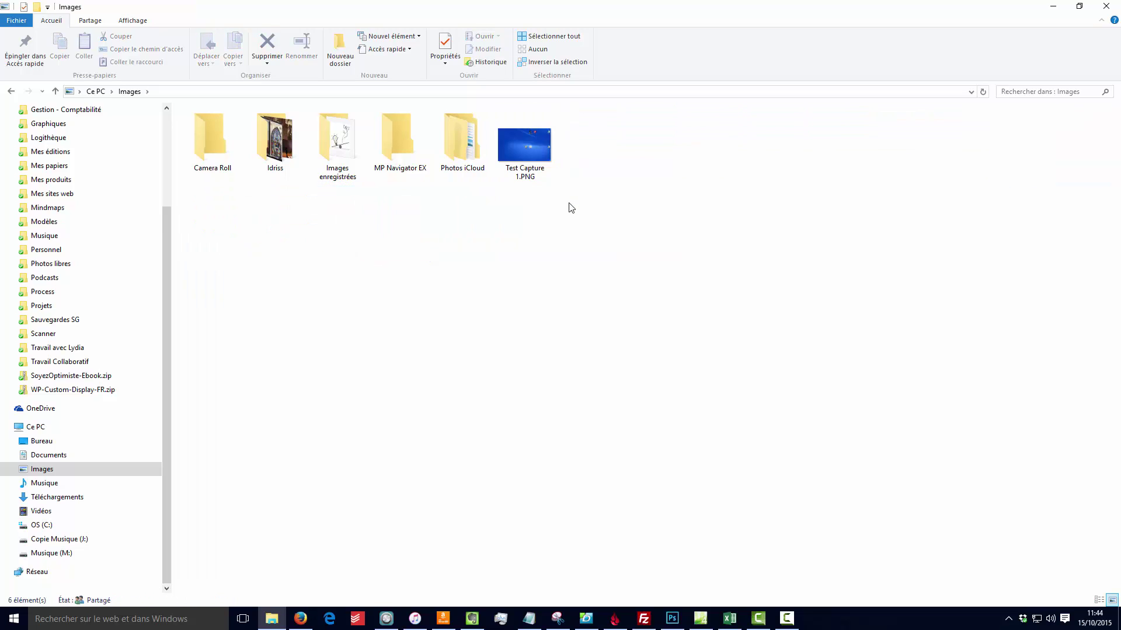
left_click(532, 150)
left_click(549, 277)
Switch back to the Outil Capture d'écran window holding the desktop capture.
mouse_move(560, 620)
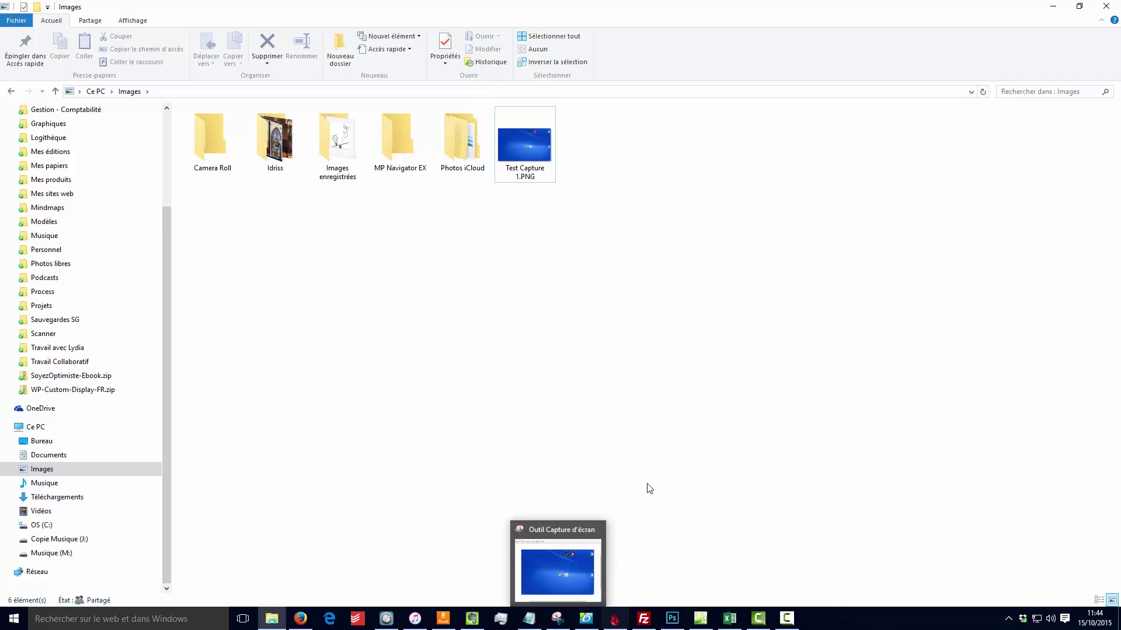
left_click(558, 624)
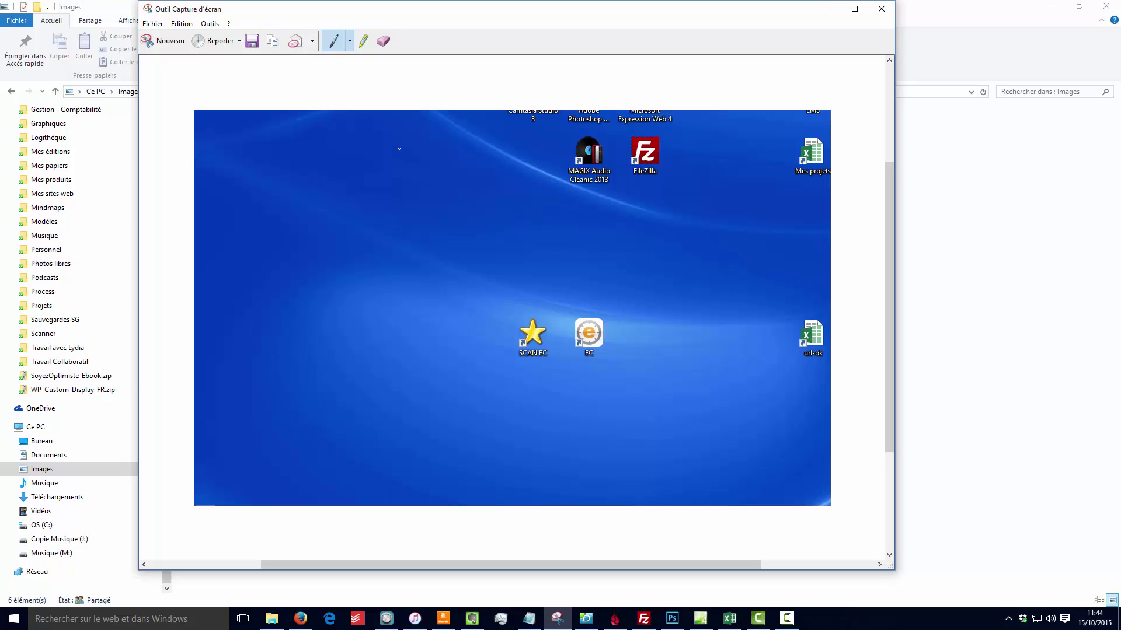
mouse_move(270, 149)
left_mouse_down()
mouse_move(315, 67)
mouse_move(325, 100)
left_mouse_up()
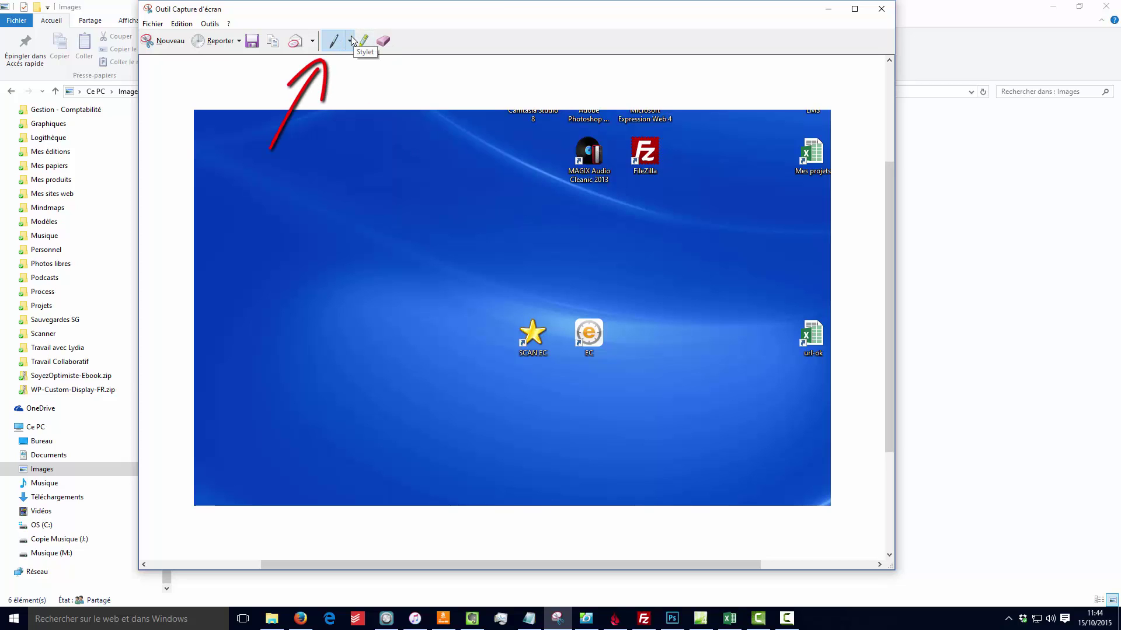
Examine the available pens and the custom pen's colour, thickness and tip options, cancelling without changing any setting.
left_click(350, 42)
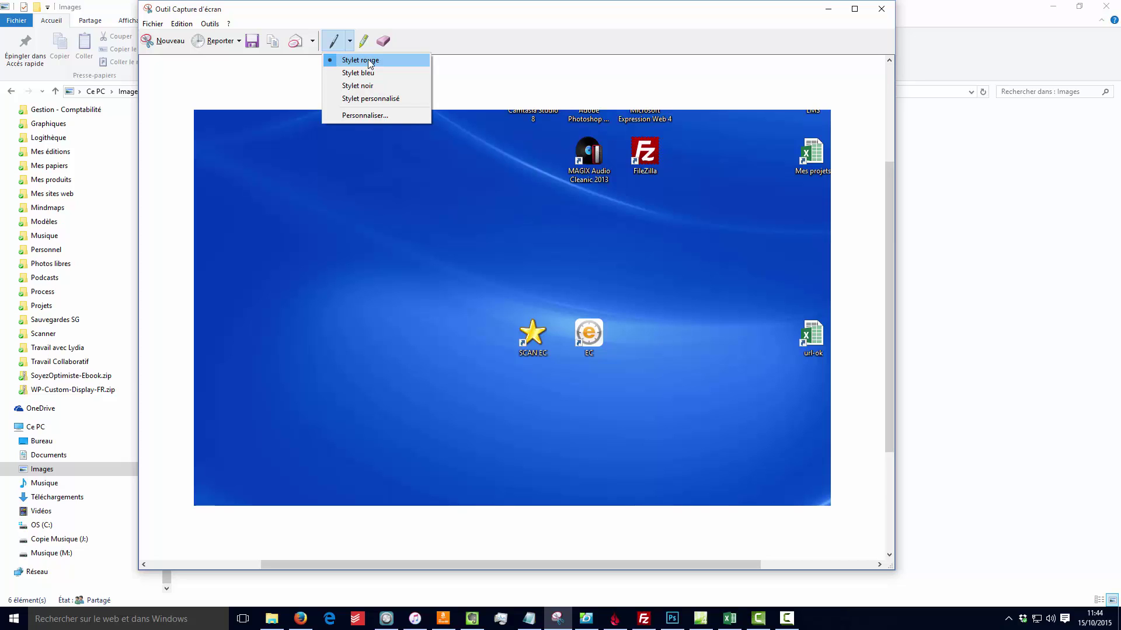
left_click(366, 116)
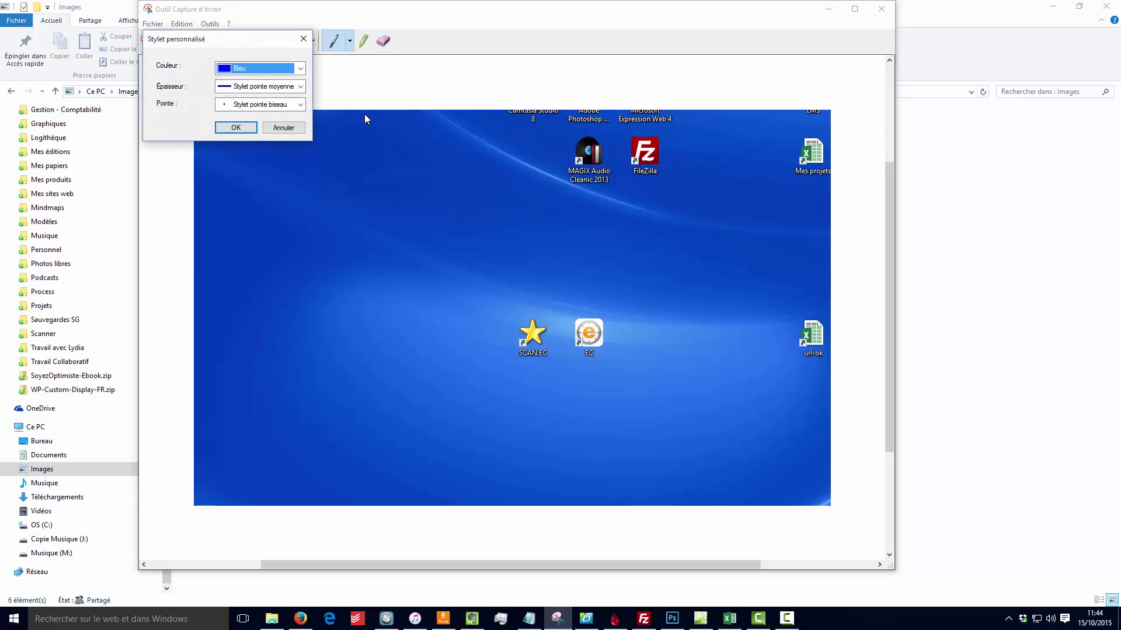
left_click(301, 69)
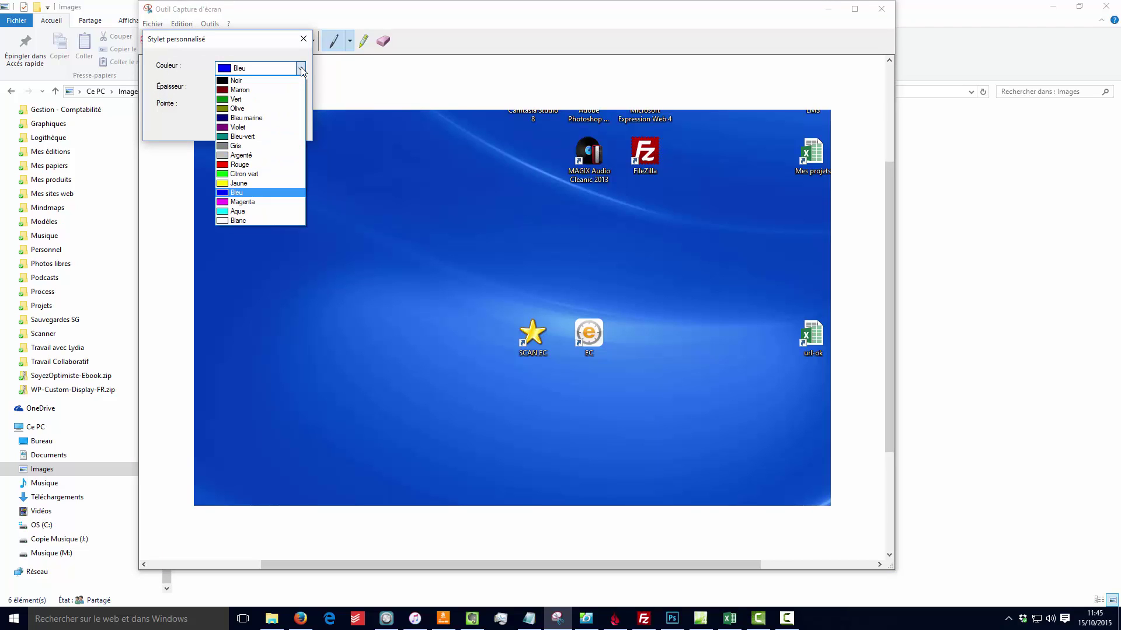
left_click(301, 69)
left_click(302, 69)
left_click(301, 68)
left_click(240, 88)
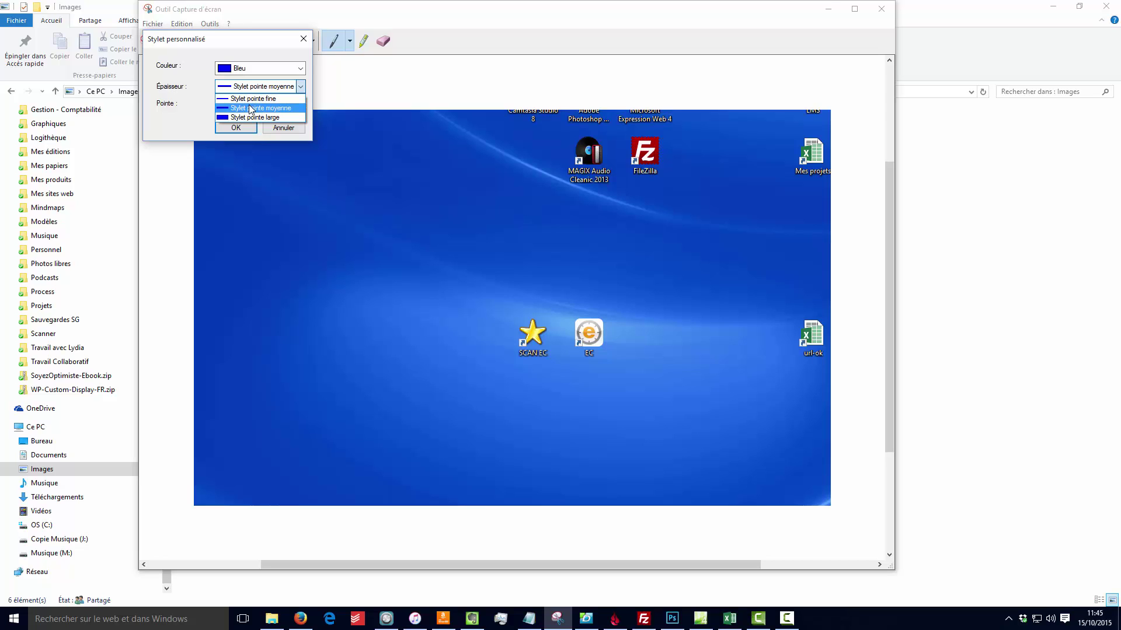
left_click(180, 96)
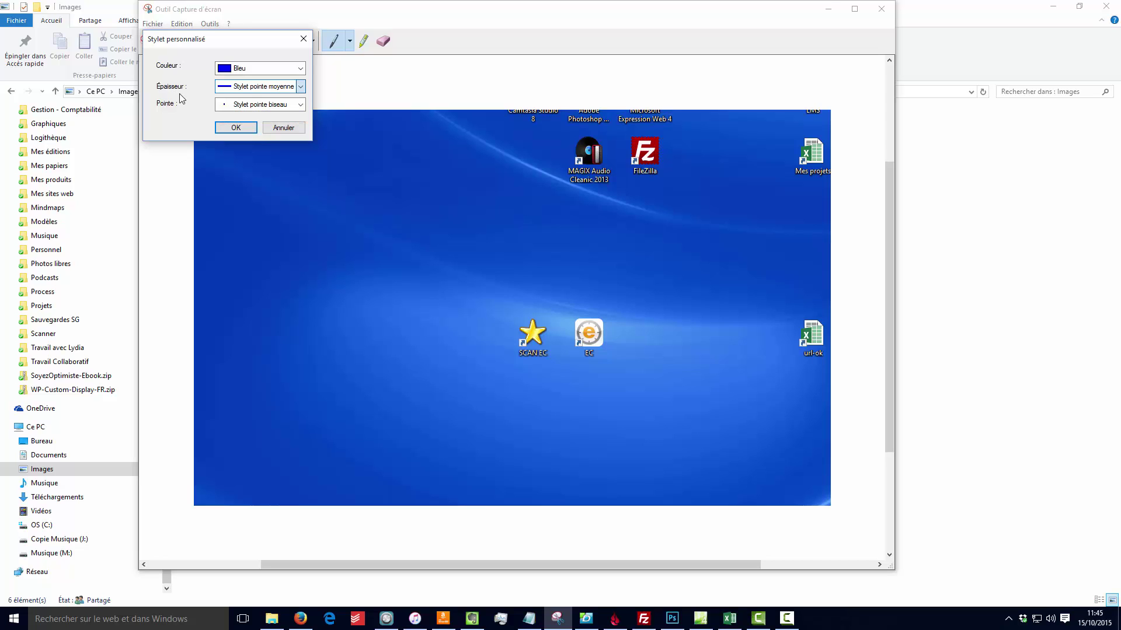
left_click(239, 105)
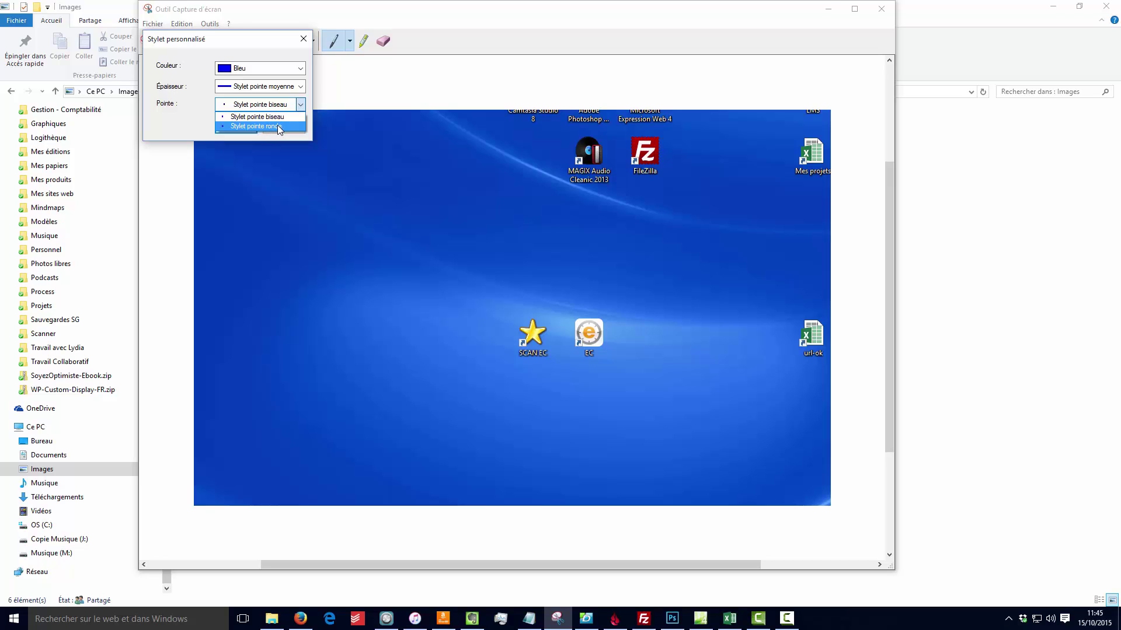
left_click(280, 61)
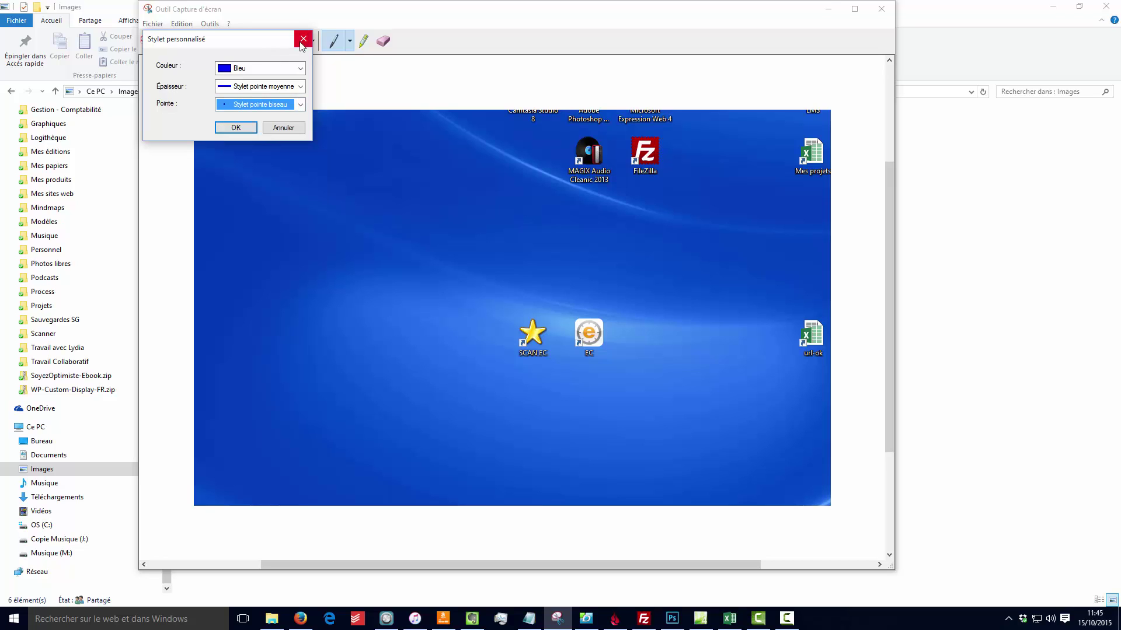
left_click(289, 127)
left_click(350, 41)
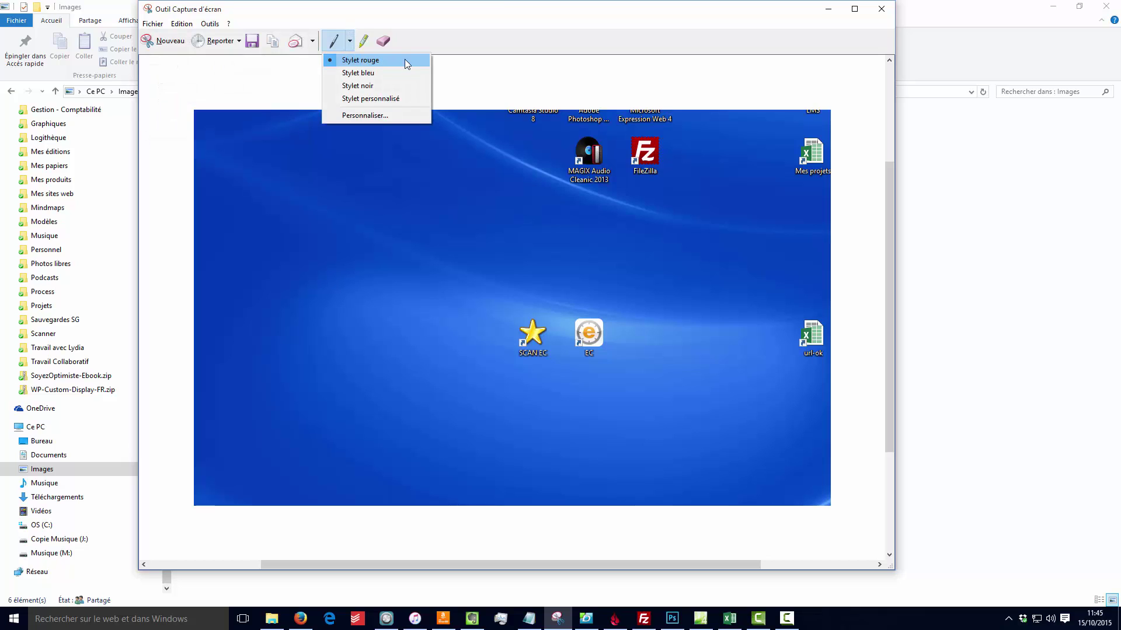
left_click(482, 149)
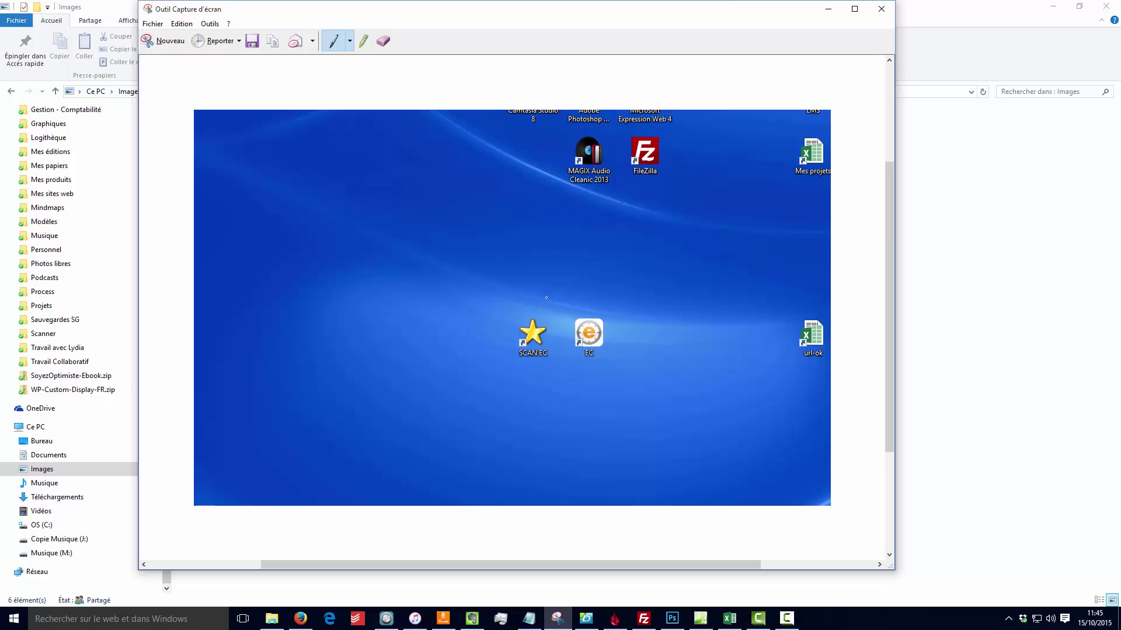
Circle the SCAN EC icon with the red pen and draw an arrow pointing at the EC icon with the black pen.
mouse_move(546, 298)
left_mouse_down()
mouse_move(498, 314)
mouse_move(490, 354)
mouse_move(522, 377)
mouse_move(551, 375)
mouse_move(564, 356)
mouse_move(561, 307)
left_mouse_up()
left_click(350, 42)
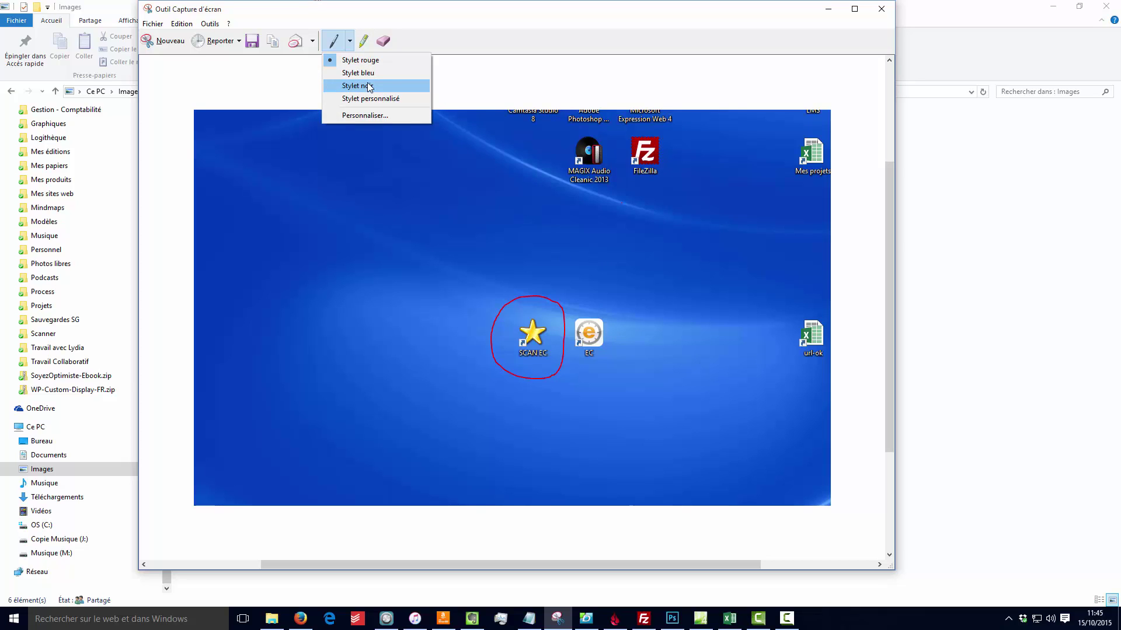
left_click(366, 87)
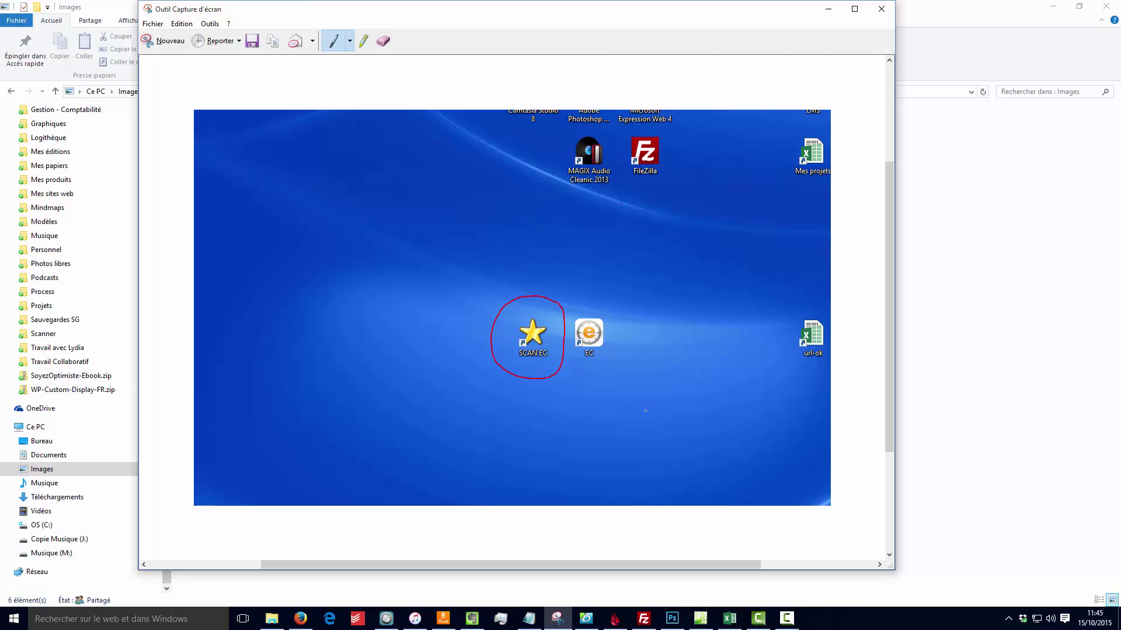
mouse_move(648, 416)
left_mouse_down()
mouse_move(608, 353)
mouse_move(607, 401)
left_mouse_up()
left_click_drag(608, 351, 651, 363)
Customise the pen to Vert with Stylet pointe large thickness, and circle the MAGIX Audio Cleanic 2013 icon with it.
left_click(349, 41)
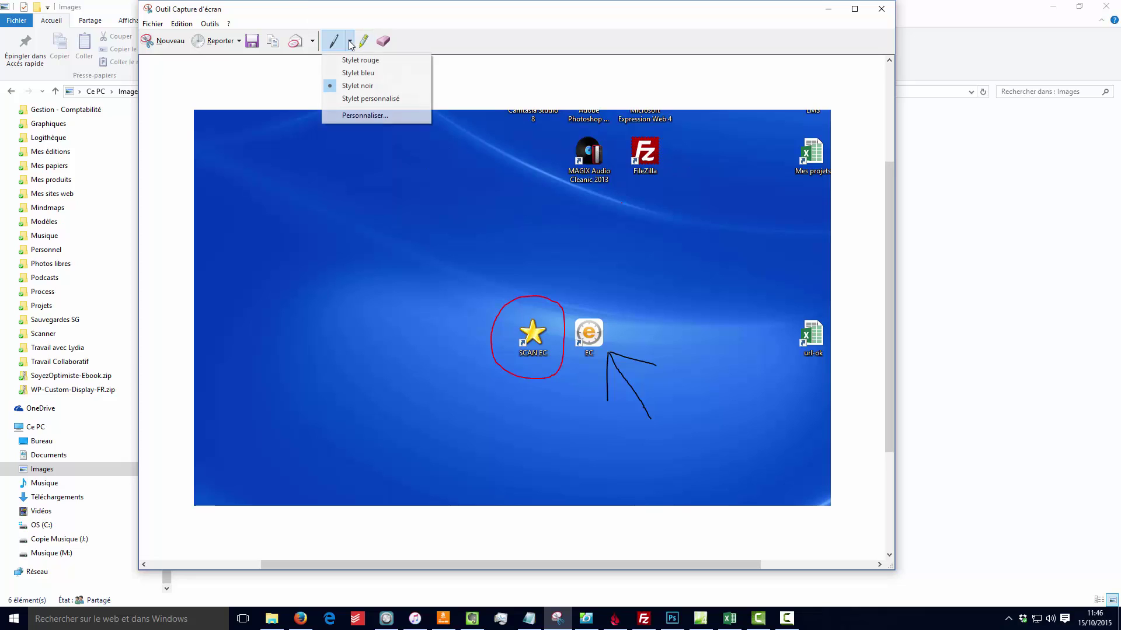
left_click(363, 119)
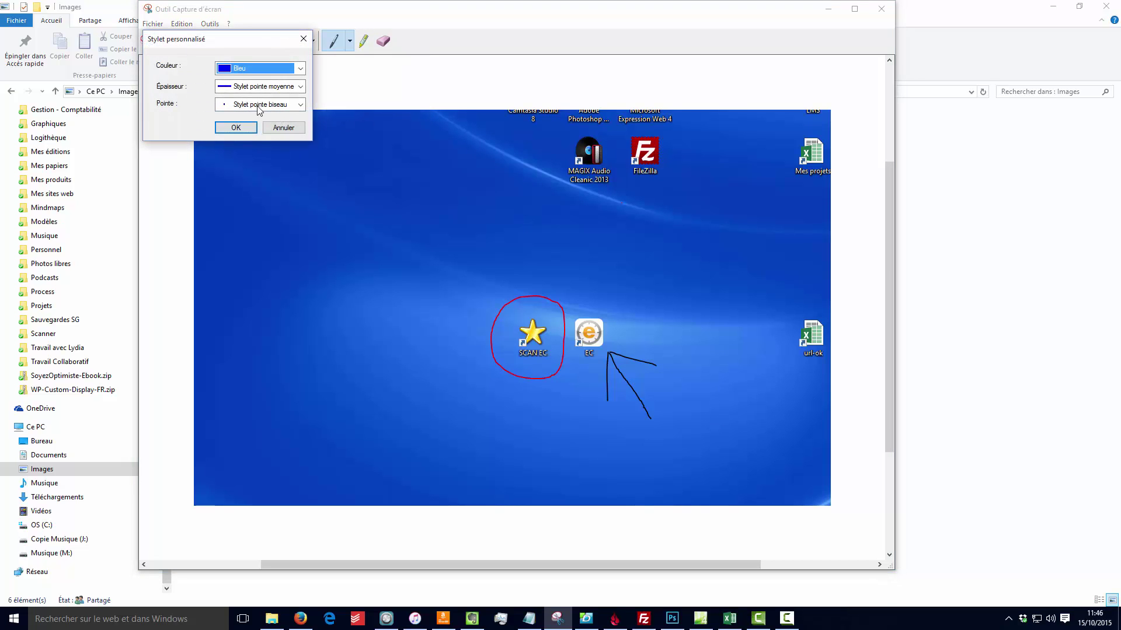
left_click(252, 88)
left_click(238, 117)
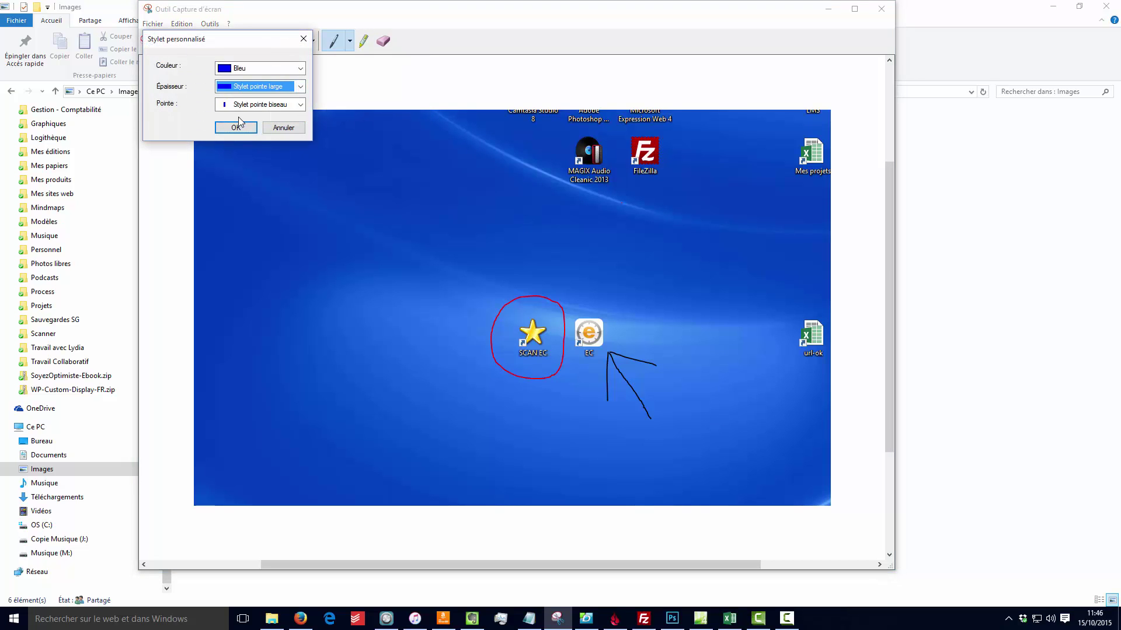
left_click(276, 68)
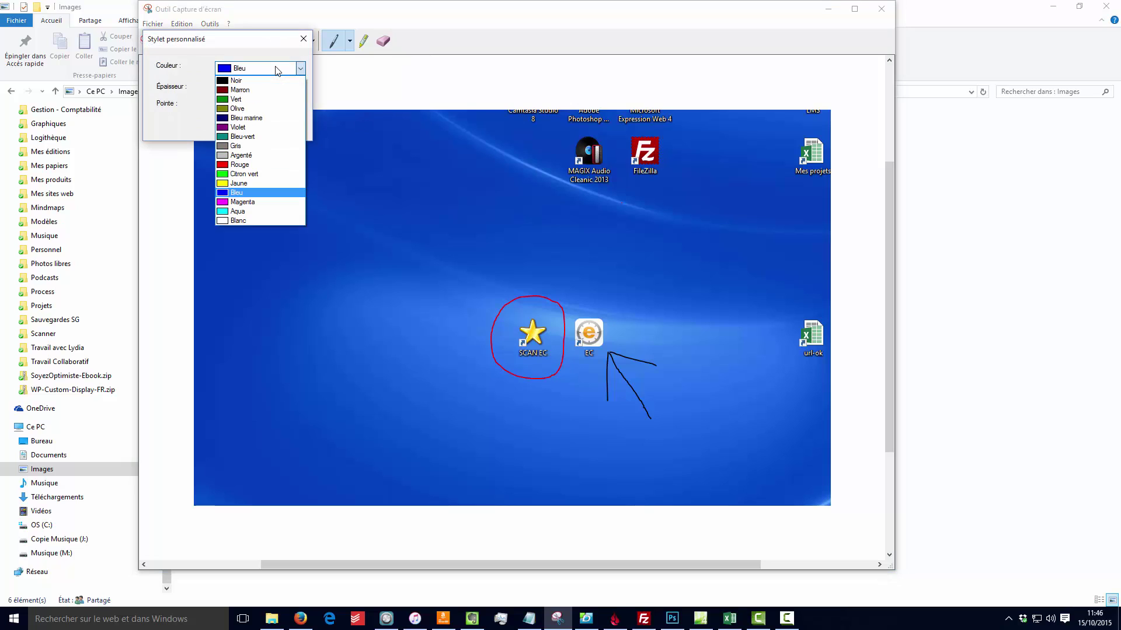
left_click(252, 90)
left_click(236, 128)
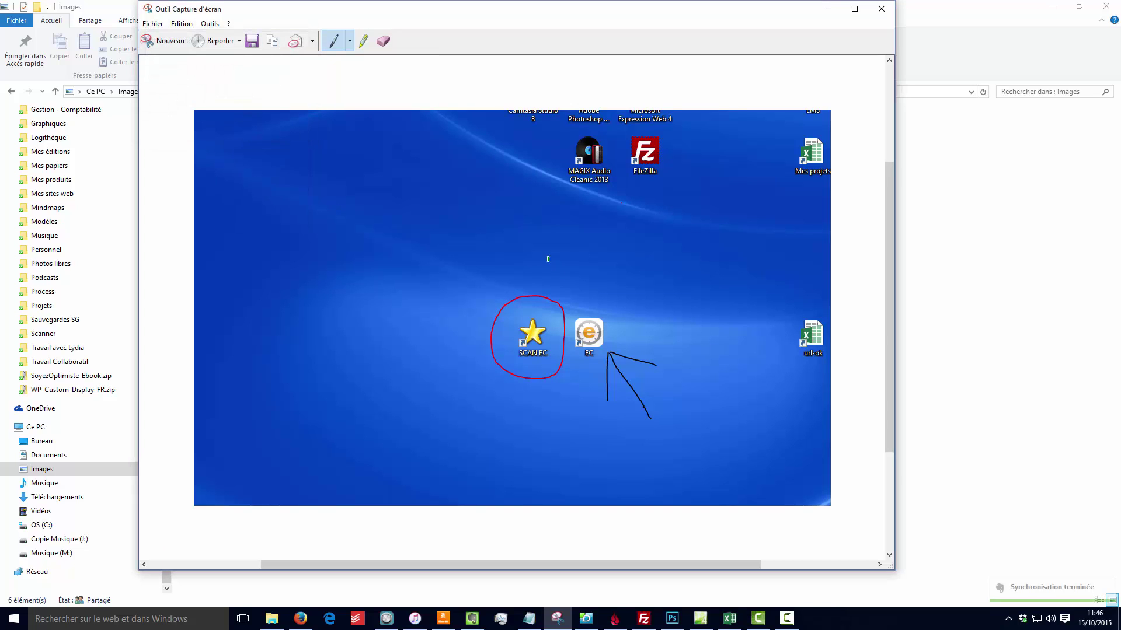
mouse_move(606, 138)
left_mouse_down()
mouse_move(583, 133)
mouse_move(553, 160)
mouse_move(577, 207)
mouse_move(624, 179)
mouse_move(605, 135)
left_mouse_up()
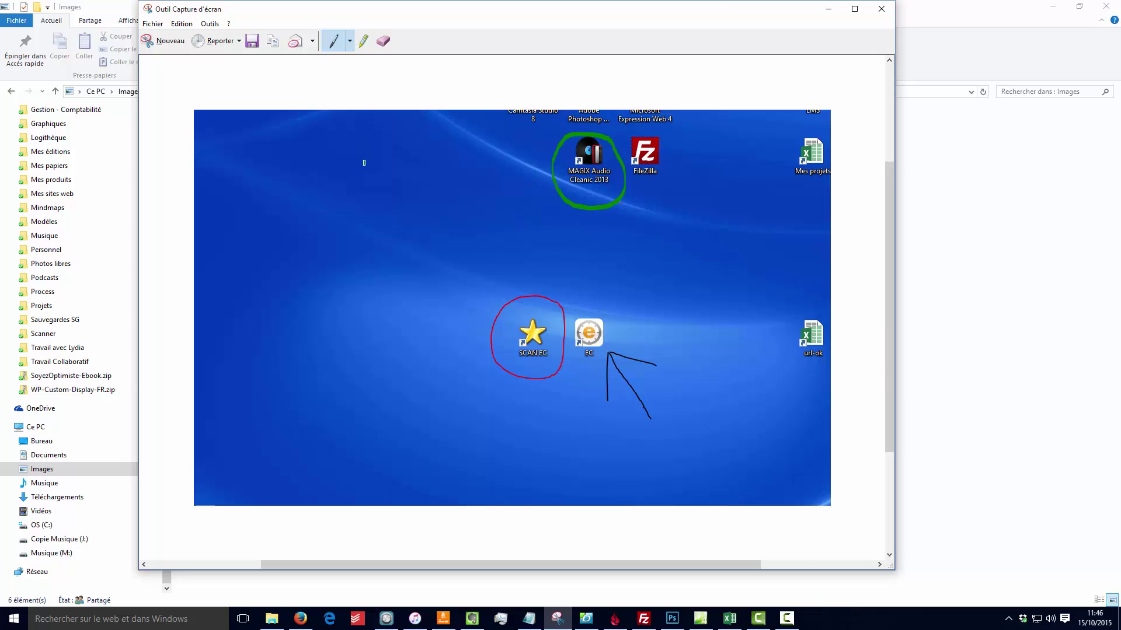
Draw a thin red downward arrow starting above the upper-left part of the captured desktop.
left_click(350, 41)
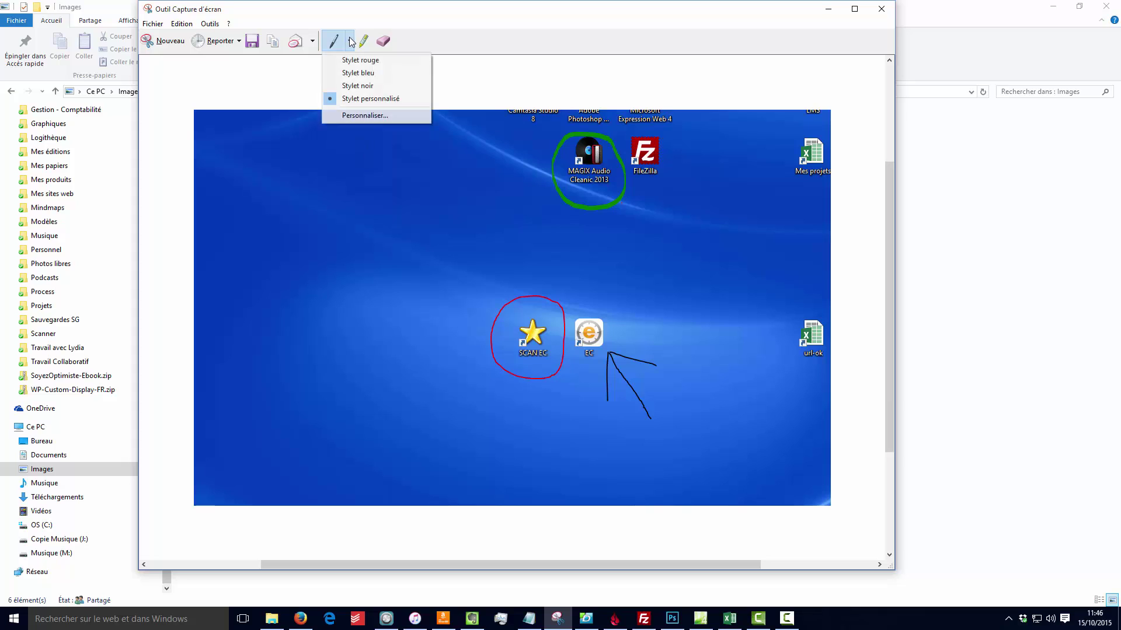
left_click(357, 73)
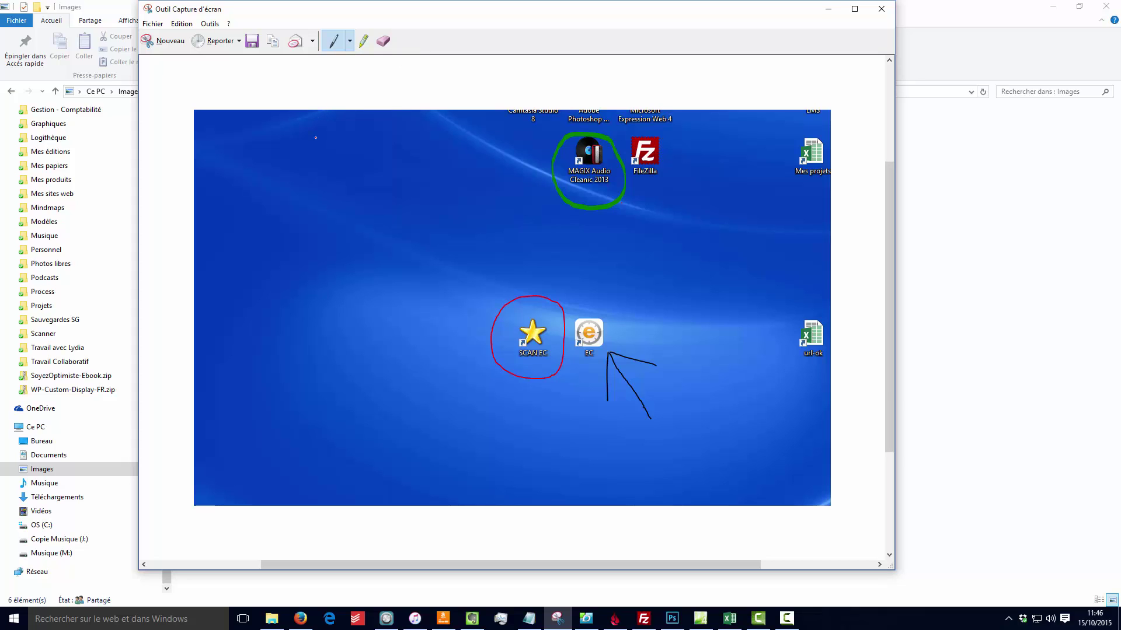
left_click_drag(315, 82, 322, 131)
Save the annotated capture as Test Capture 2.PNG in the Images folder.
left_click(252, 41)
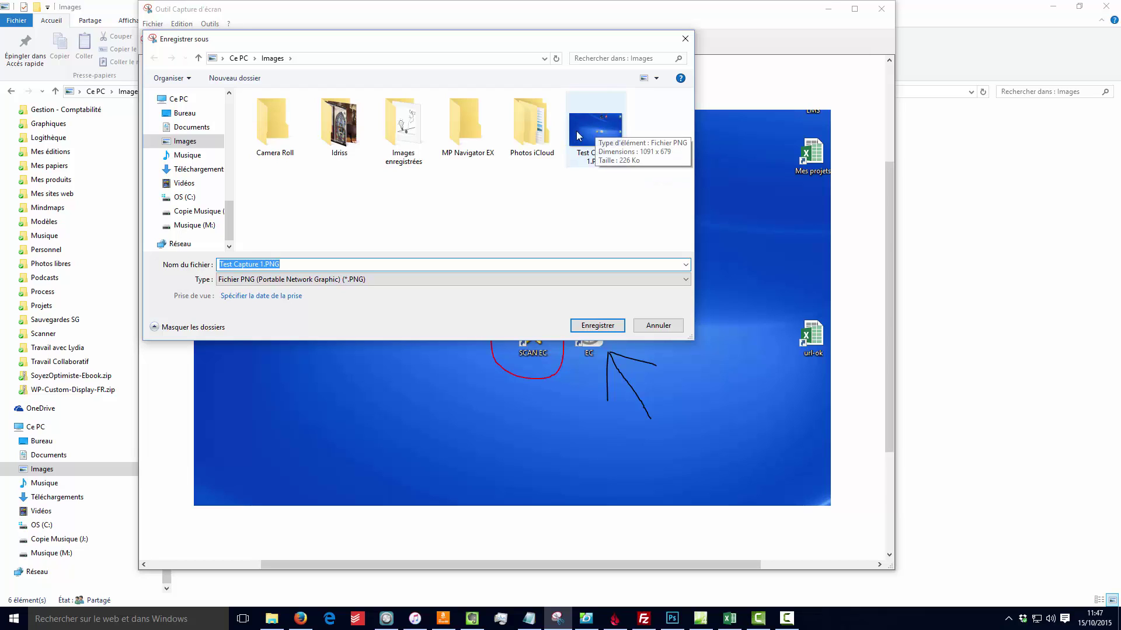
left_click(261, 265)
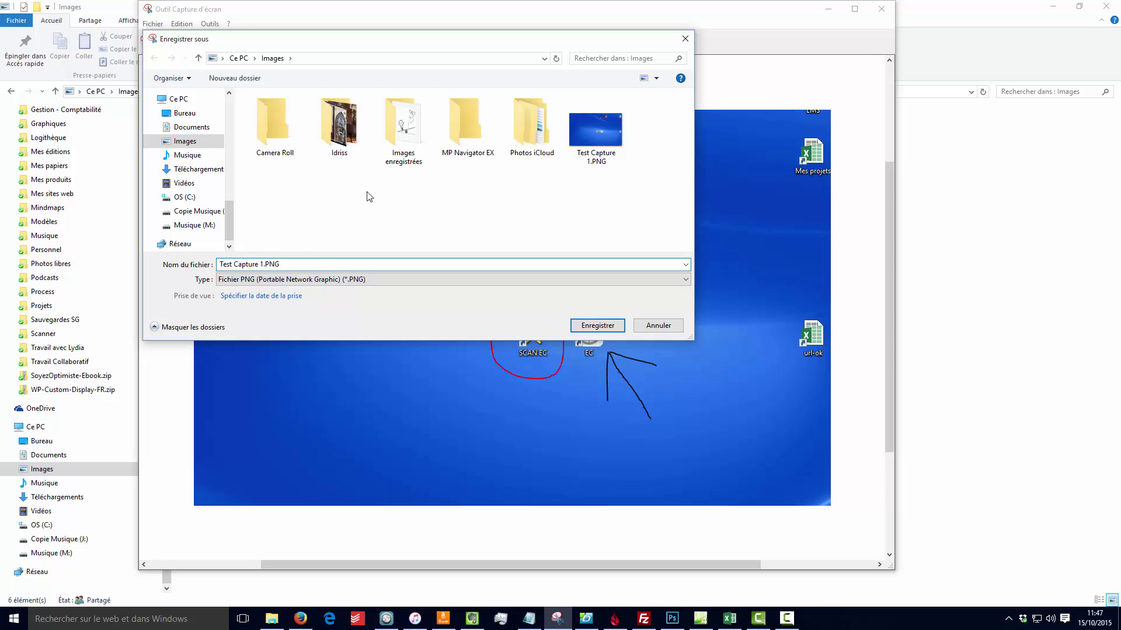
key("BackSpace")
type("2")
left_click(584, 325)
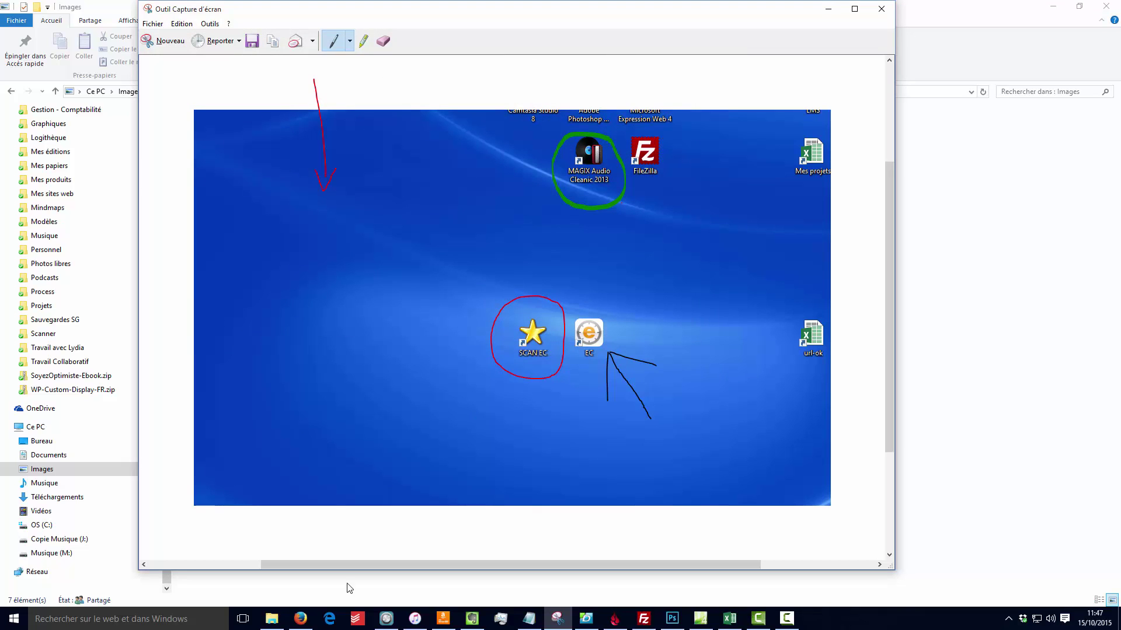
Switch to File Explorer, view Test Capture 2.PNG in Photos to check its annotations, and close the viewer.
left_click(272, 618)
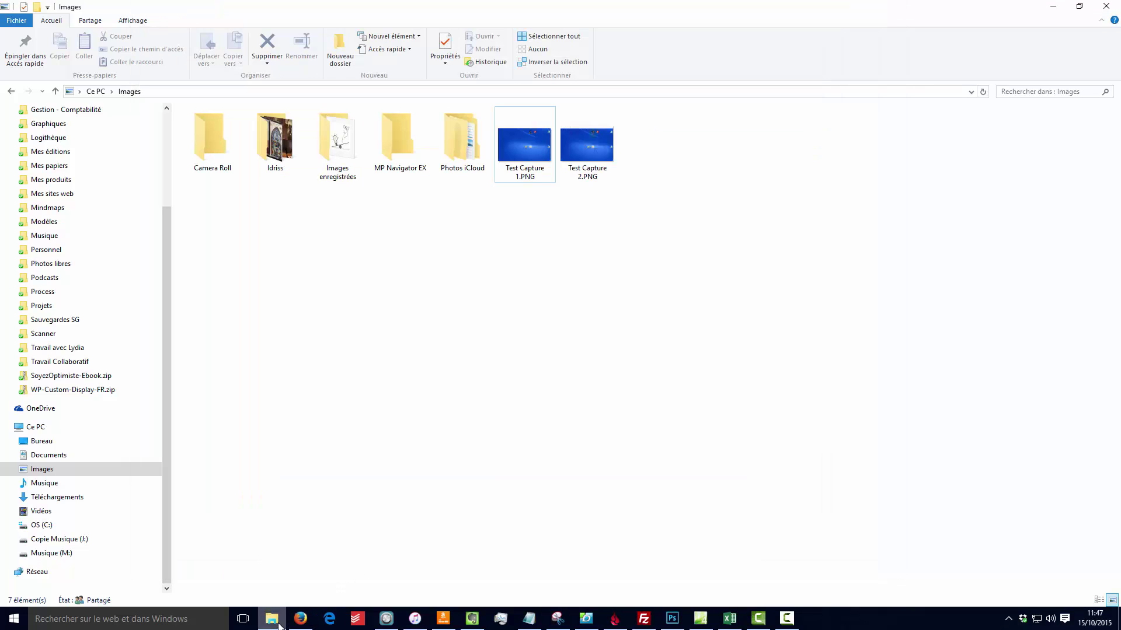
double_click(604, 148)
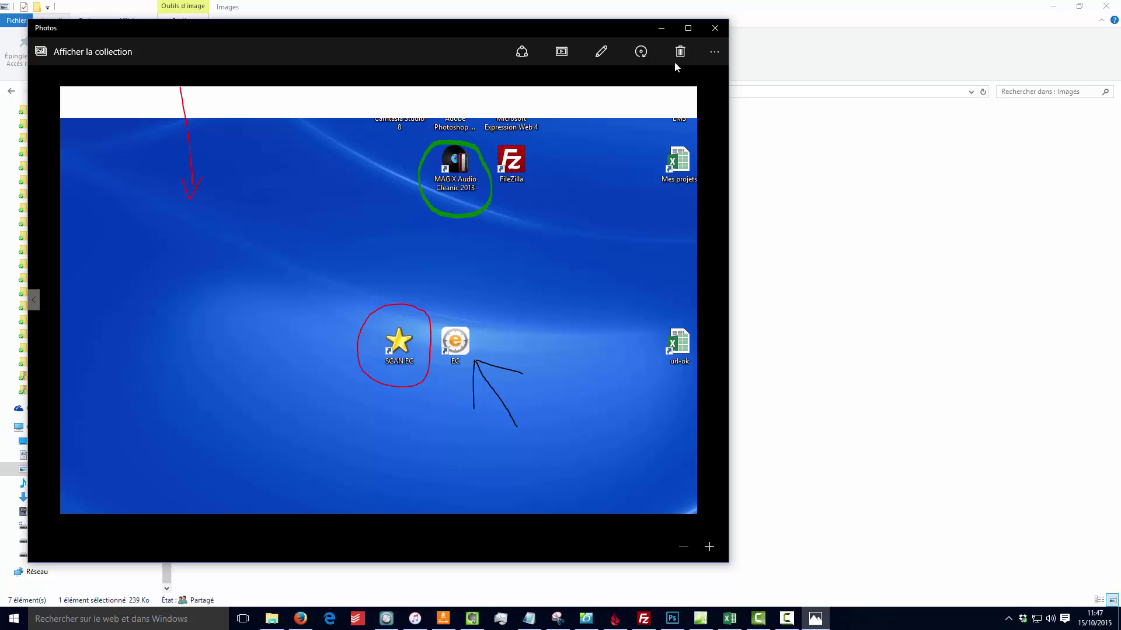
left_click(715, 30)
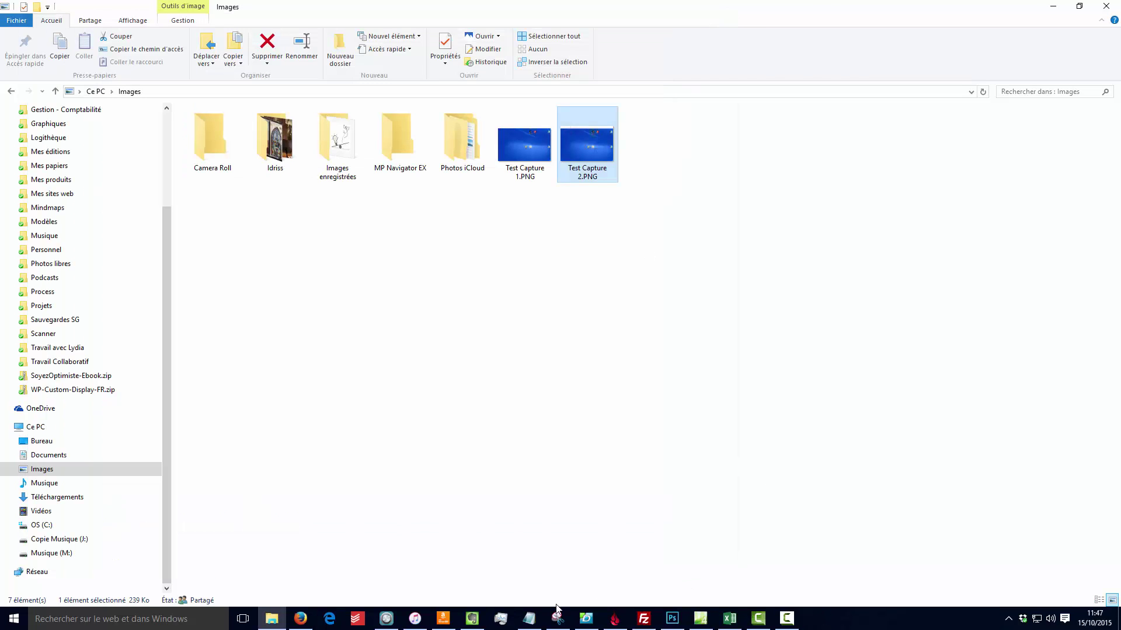
Switch back to Outil Capture d'écran and highlight a wavy line below the MAGIX Audio Cleanic 2013 icon and the EC icon itself.
left_click(556, 610)
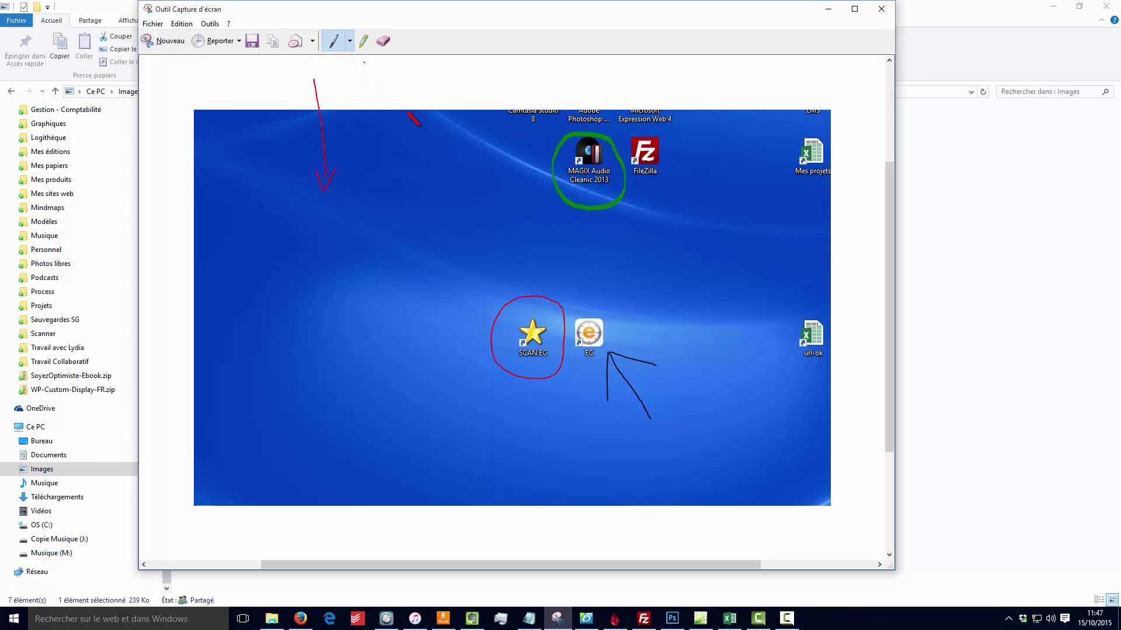
mouse_move(411, 115)
left_mouse_down()
mouse_move(368, 61)
mouse_move(403, 67)
left_mouse_up()
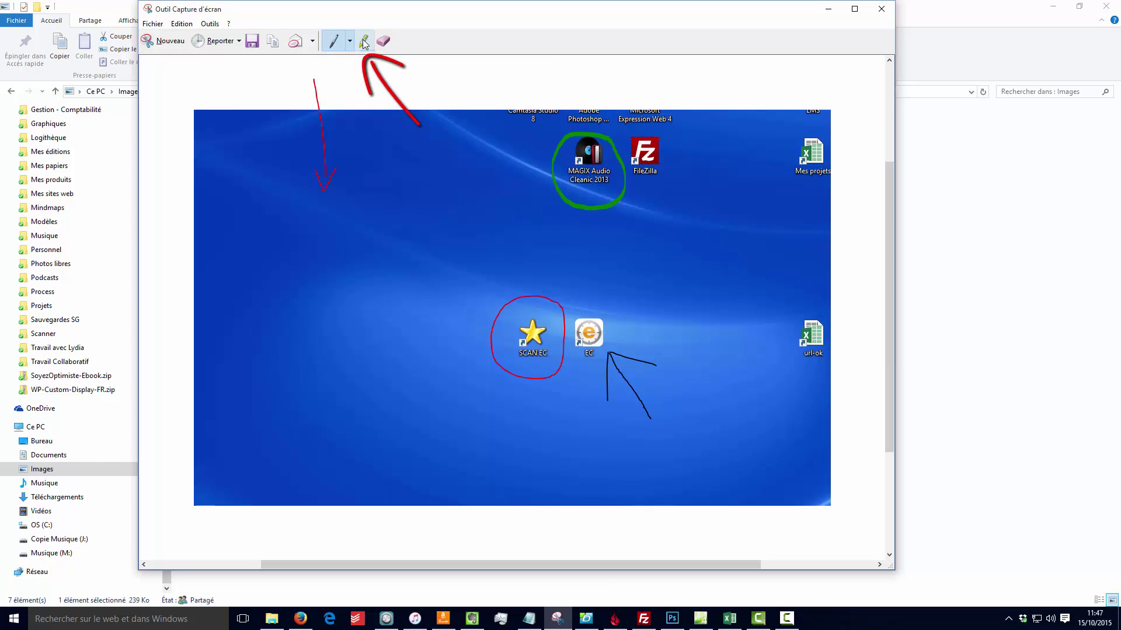
left_click(365, 42)
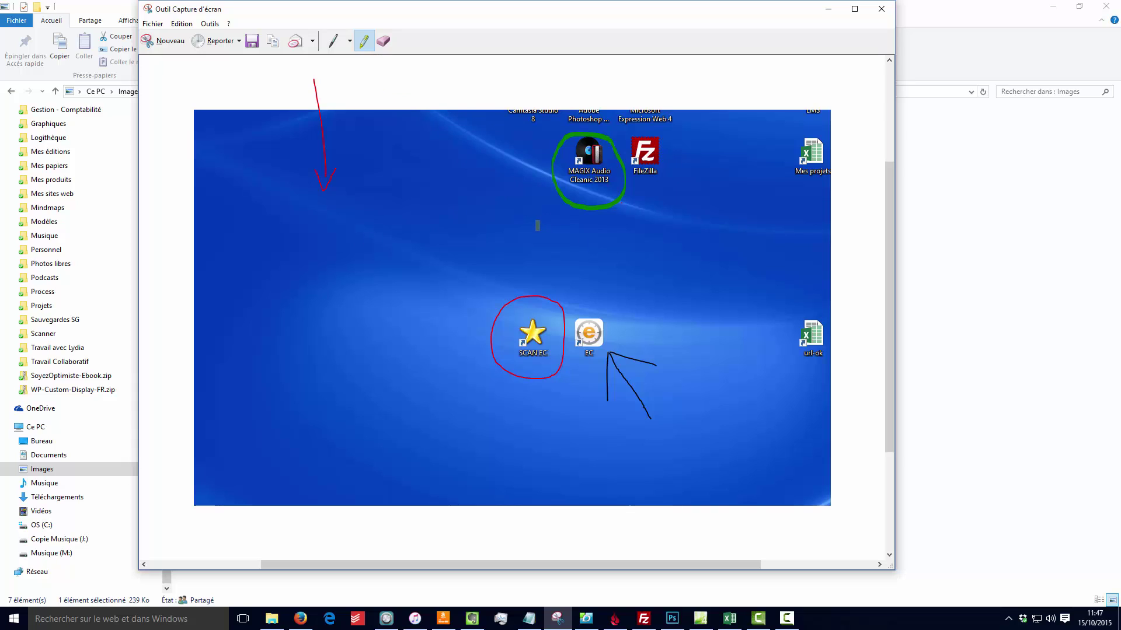
mouse_move(513, 235)
left_mouse_down()
mouse_move(622, 244)
mouse_move(698, 226)
mouse_move(771, 240)
mouse_move(809, 234)
left_mouse_up()
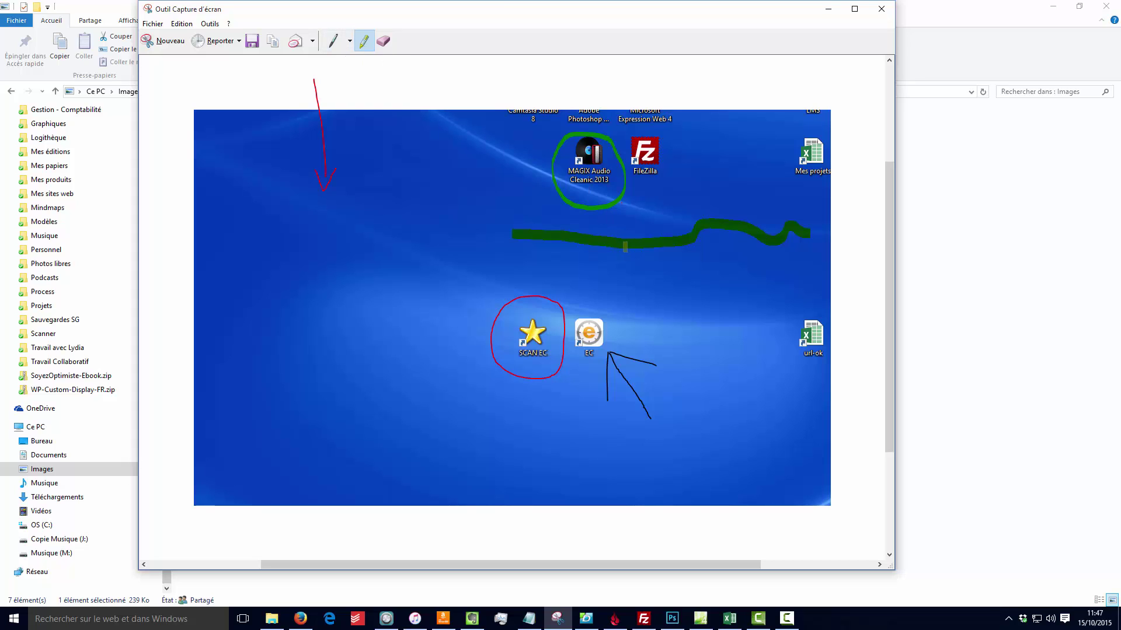
left_click_drag(584, 328, 603, 328)
Erase the highlighter marks, the black arrow, and the green and red circles, keeping the red arrow.
left_click(384, 41)
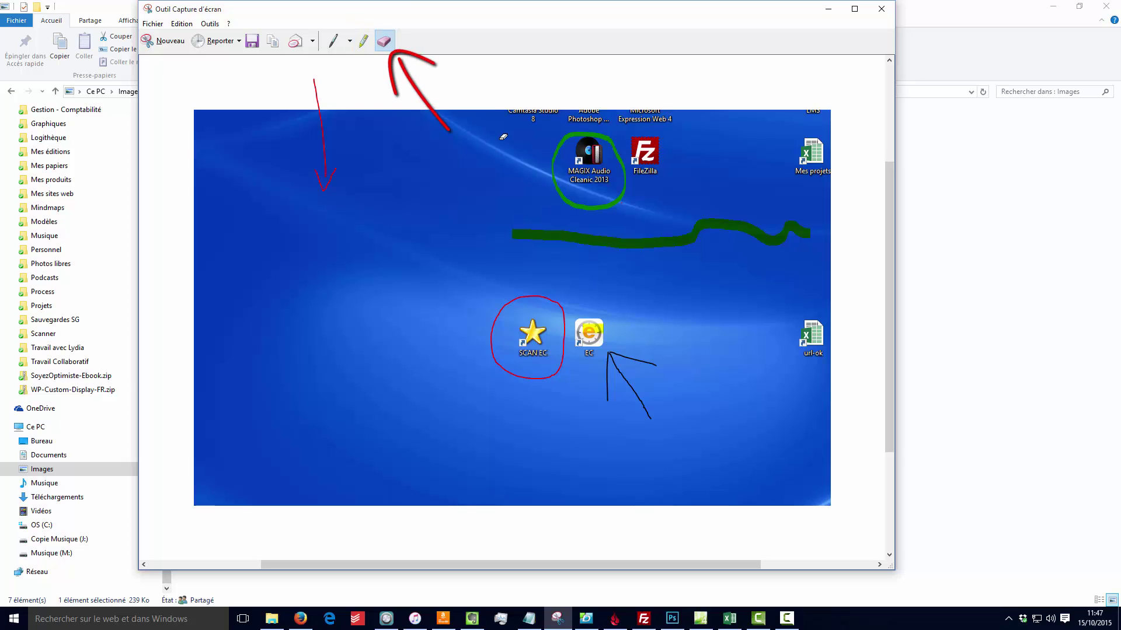
left_click(563, 233)
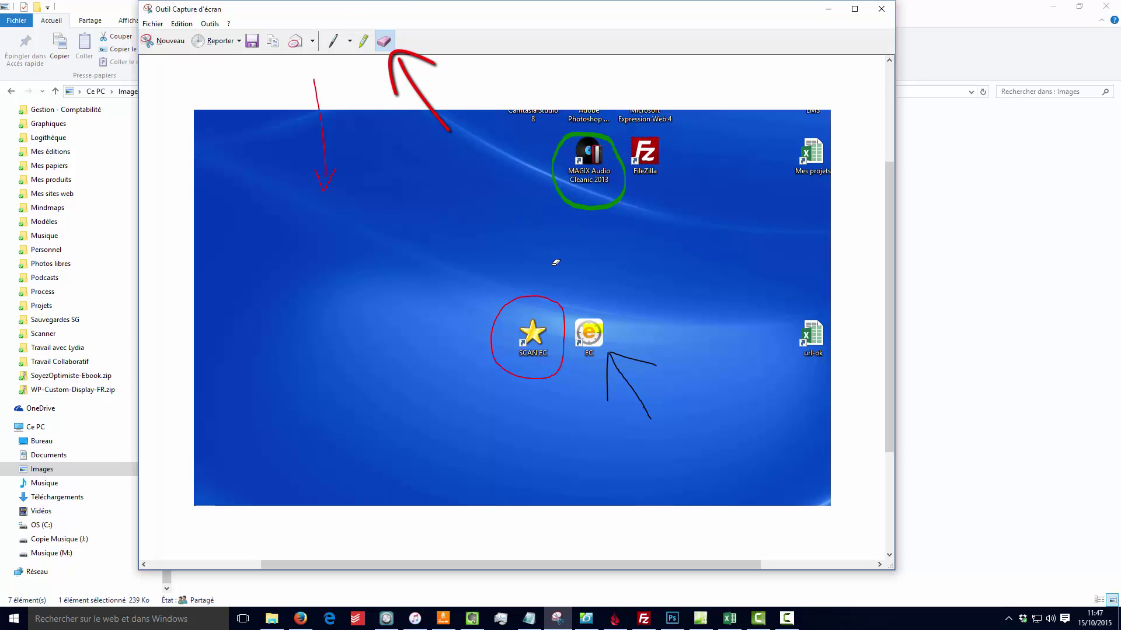
left_click(610, 353)
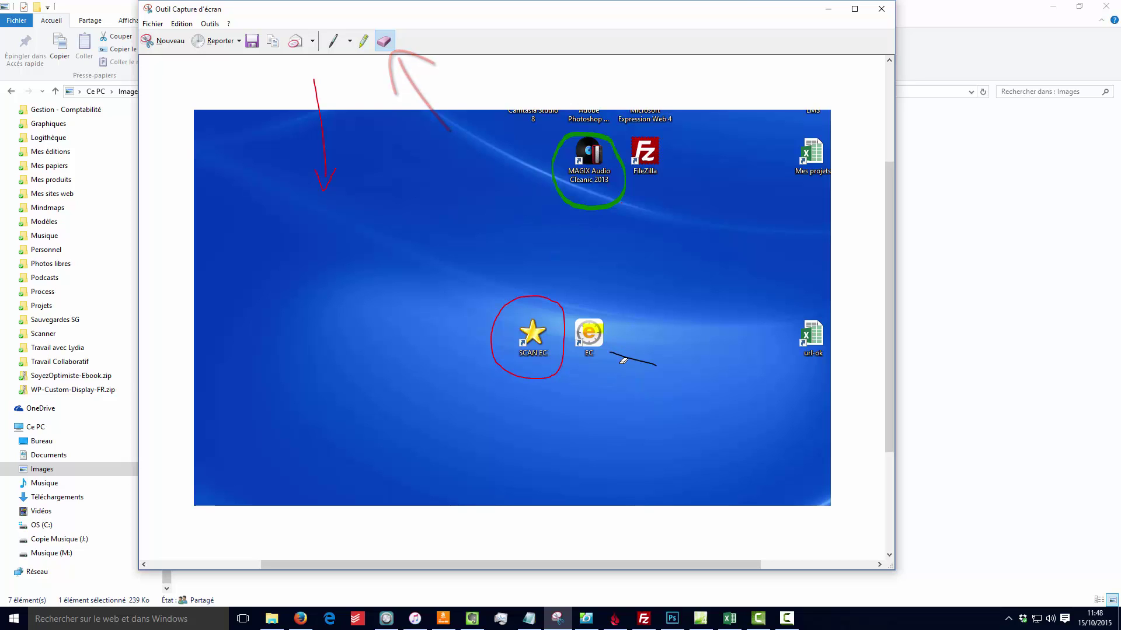
left_click(625, 358)
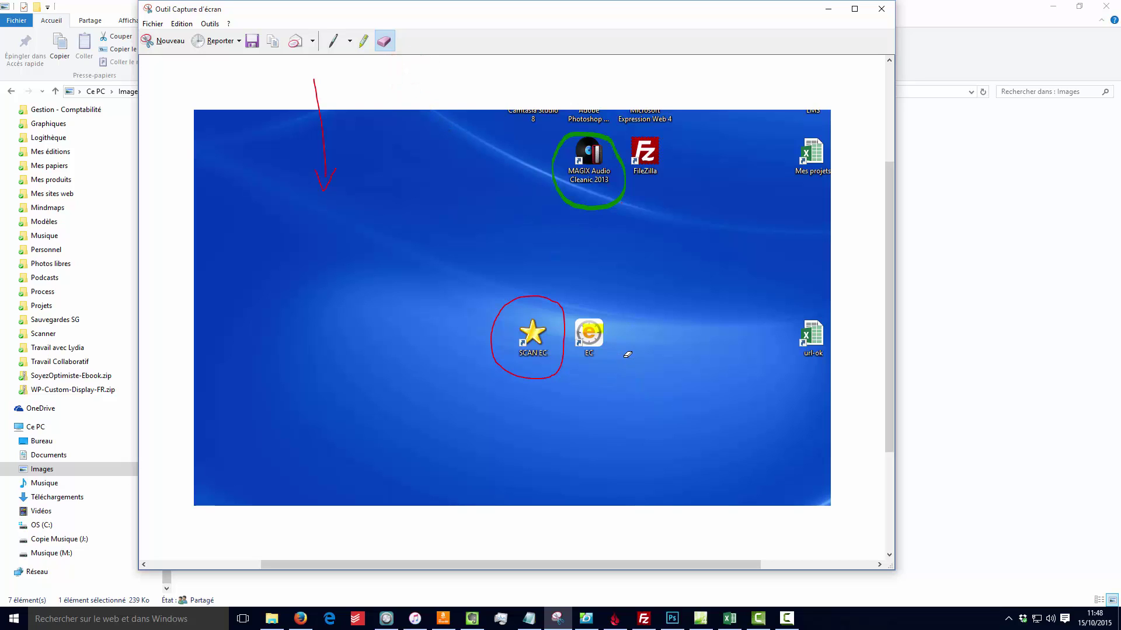
left_click(582, 208)
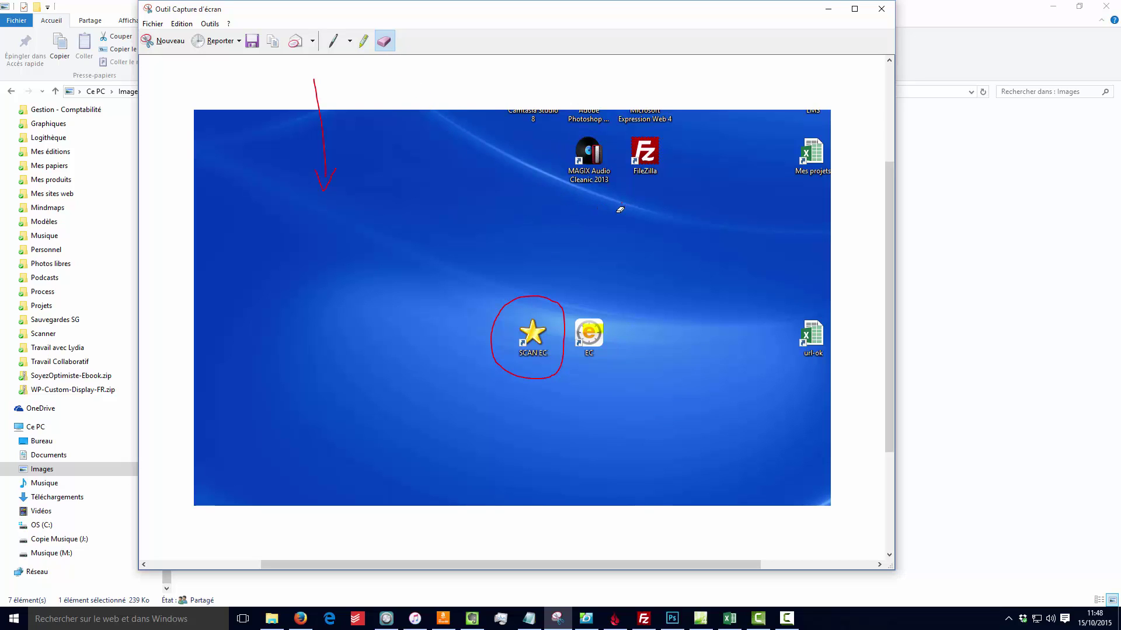
left_click(530, 294)
left_click(592, 330)
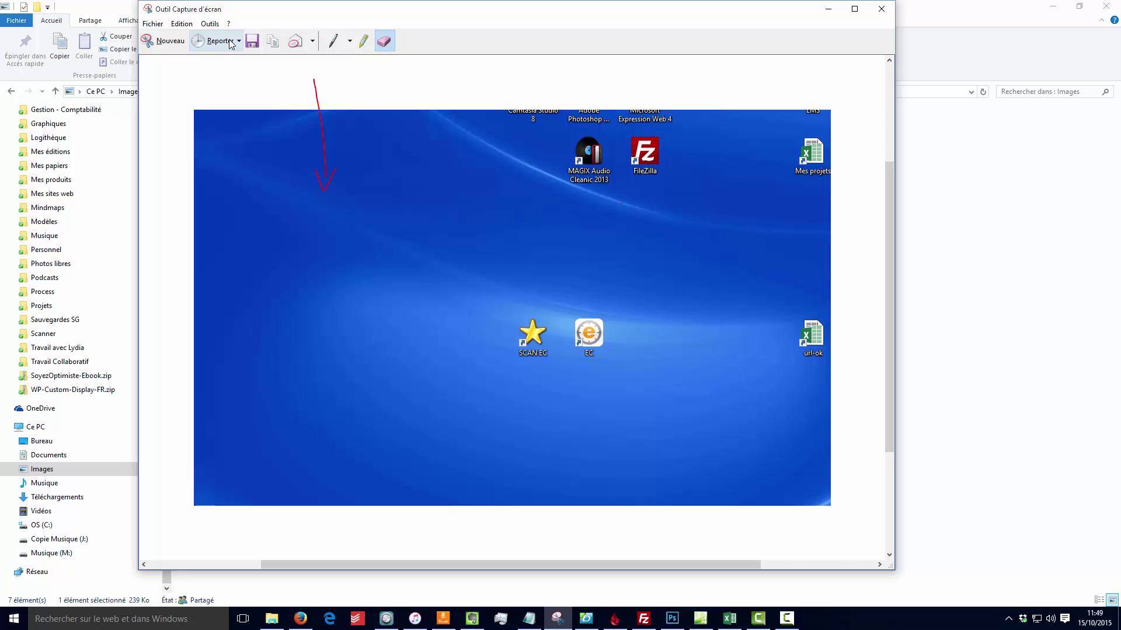
Try to capture the context menu of the Windows 10 Inconvénients link in Firefox without a capture delay.
left_click(301, 620)
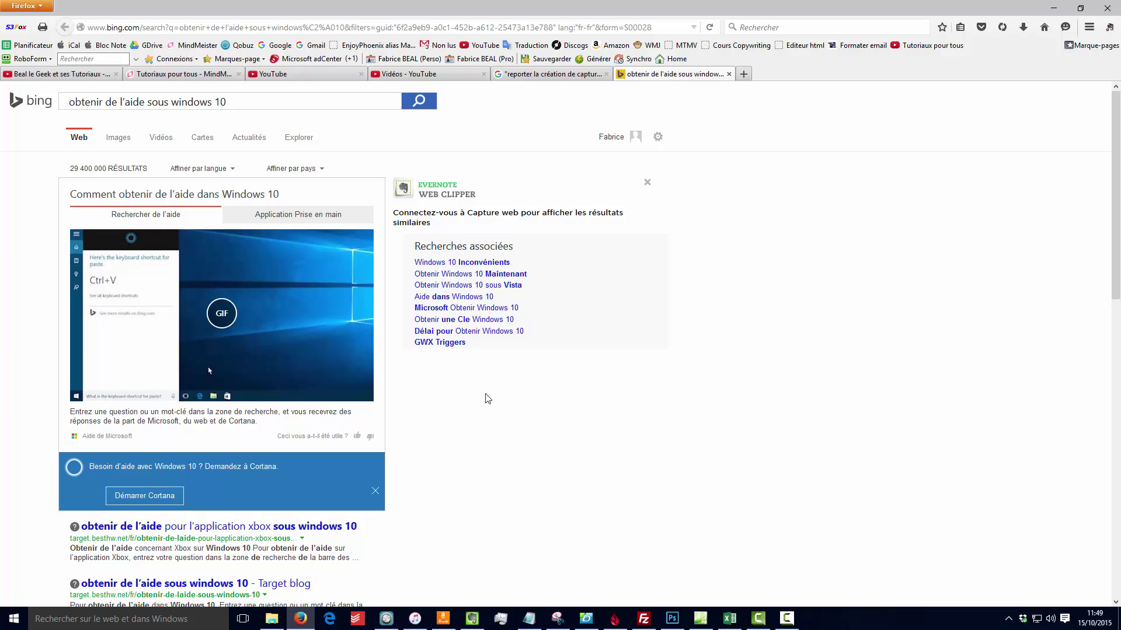
right_click(466, 266)
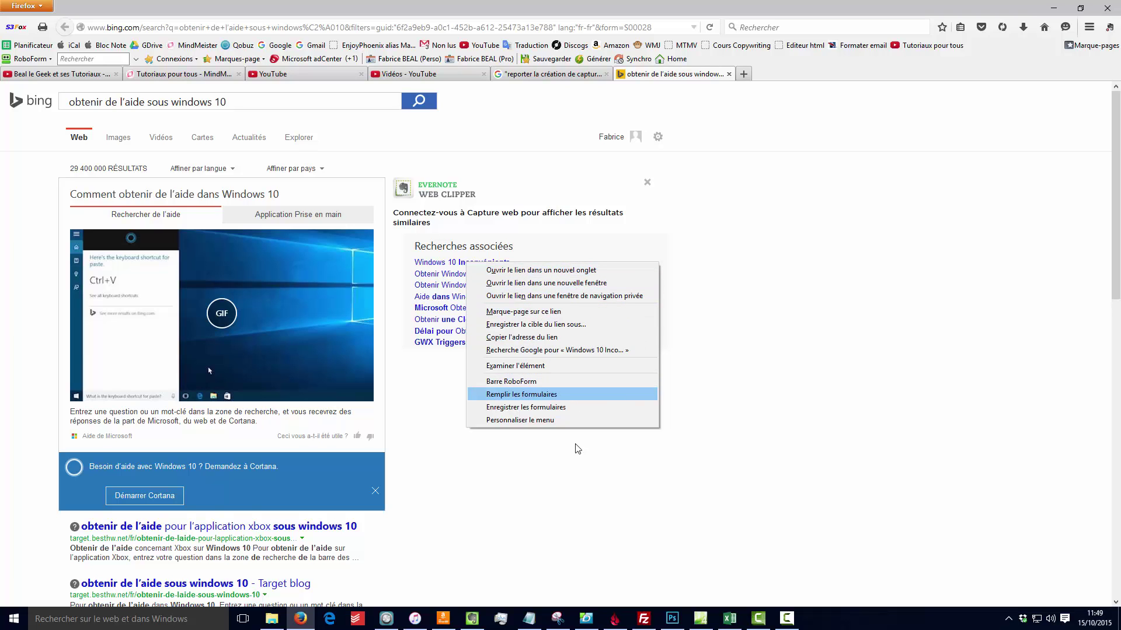
left_click(559, 619)
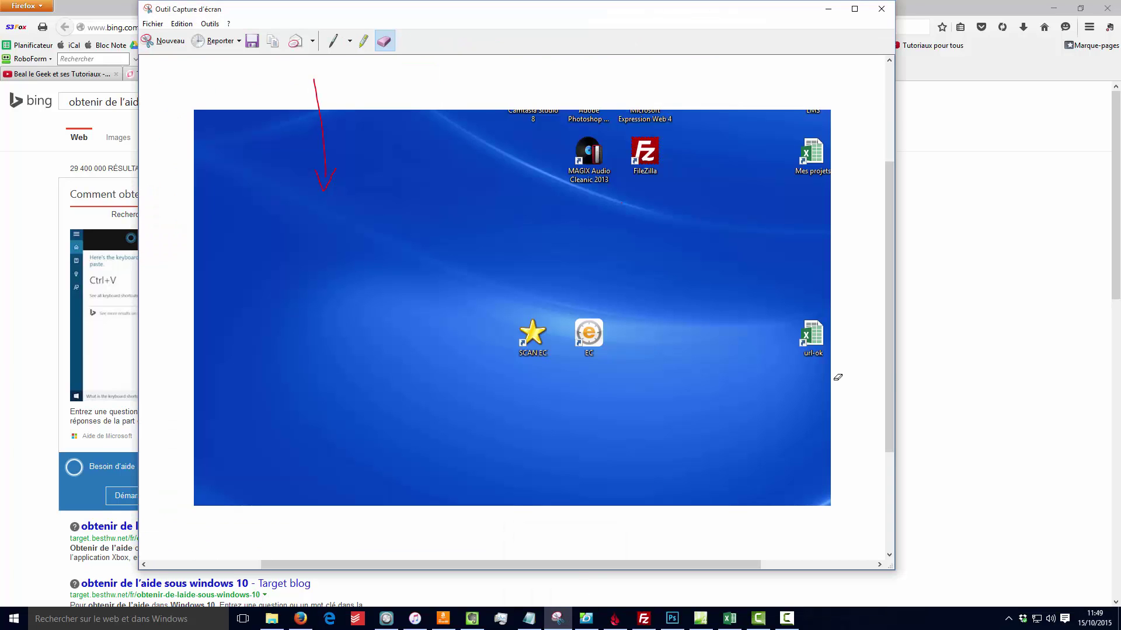
left_click(166, 41)
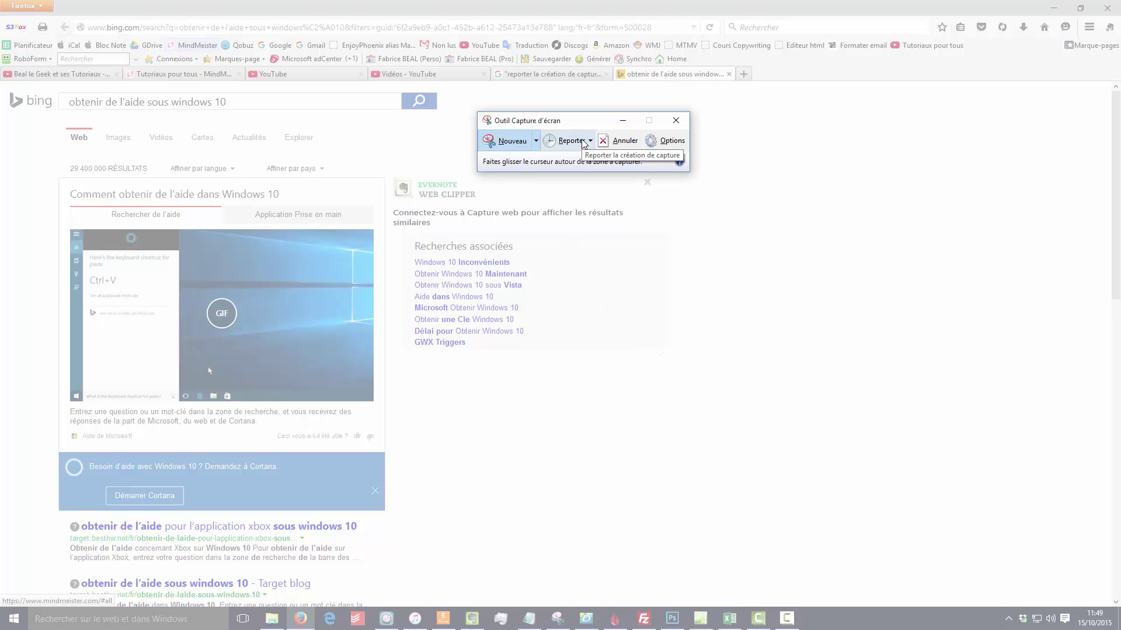
left_click(677, 122)
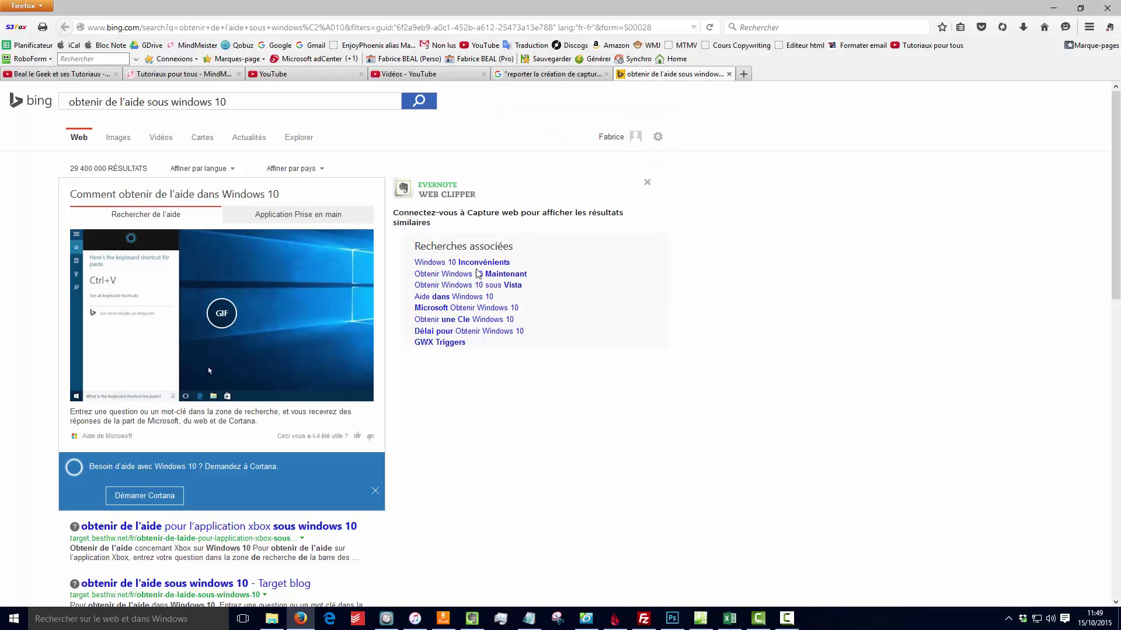
Reopen Outil Capture d'écran over the Firefox page and set the capture delay to 5 seconds.
left_click(557, 620)
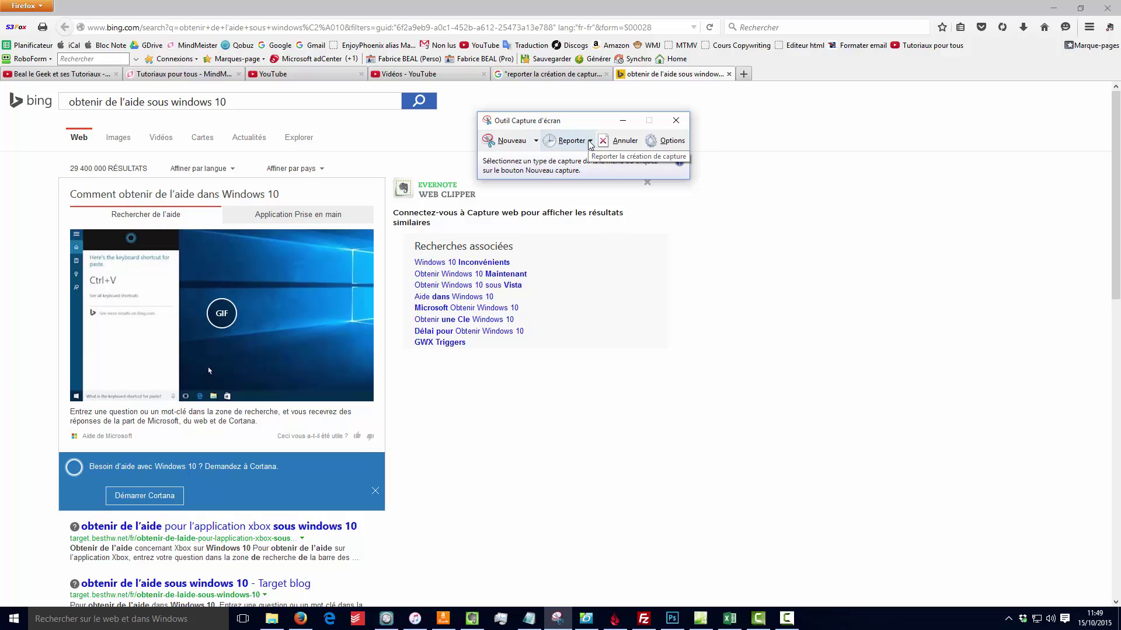
left_click(590, 142)
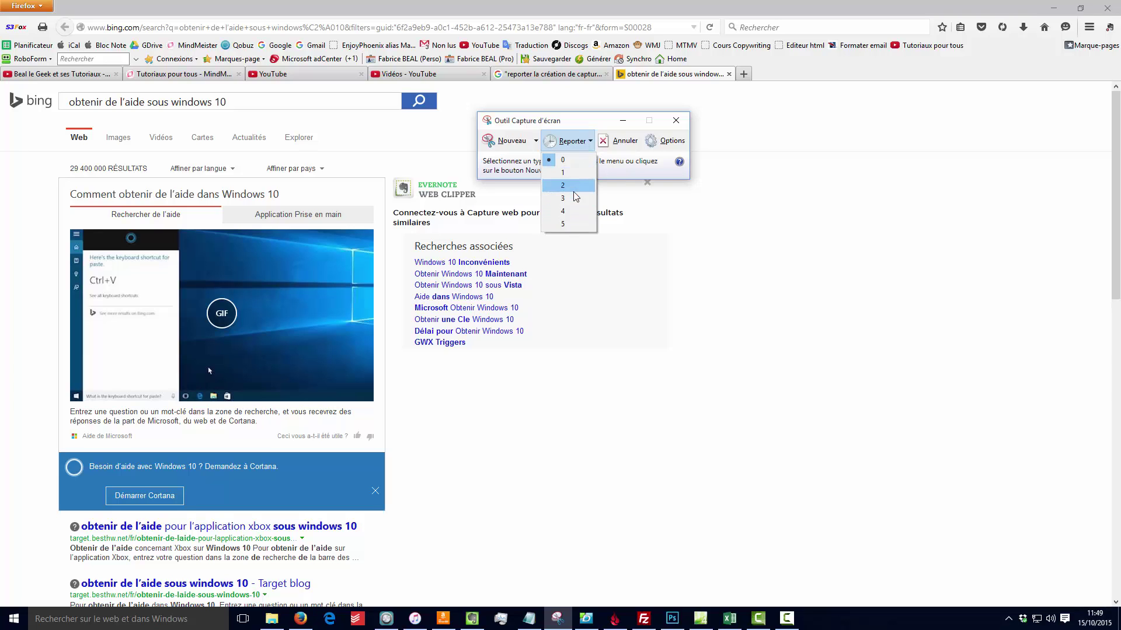
left_click(574, 224)
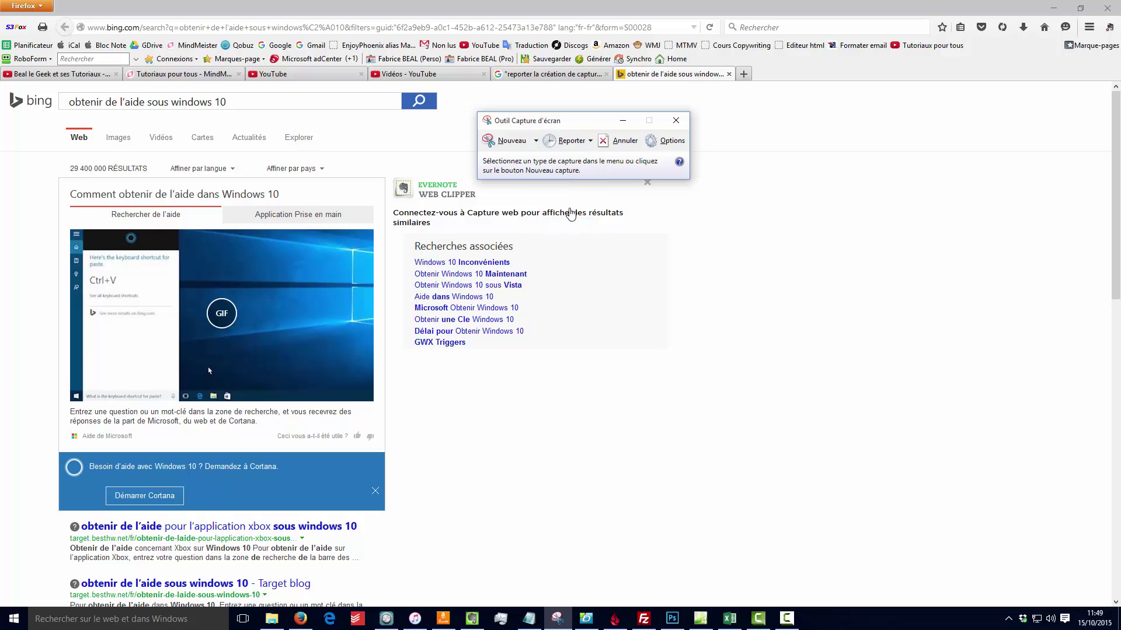
Take a delayed capture of the Bing results area with the Windows 10 Inconvénients link's context menu open.
left_click(508, 142)
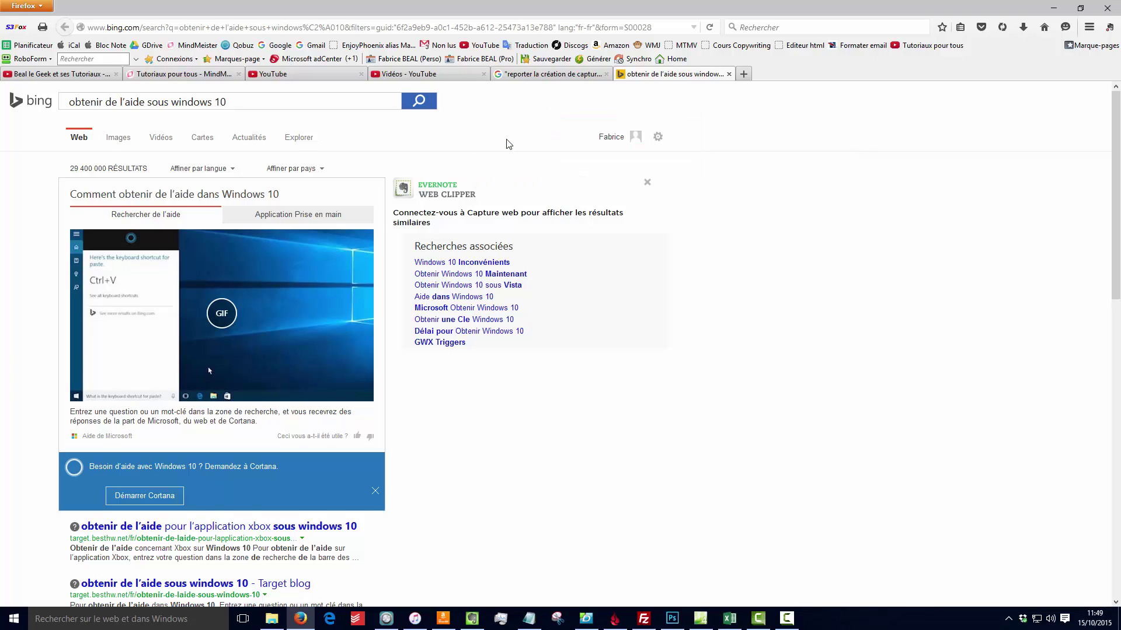
right_click(491, 268)
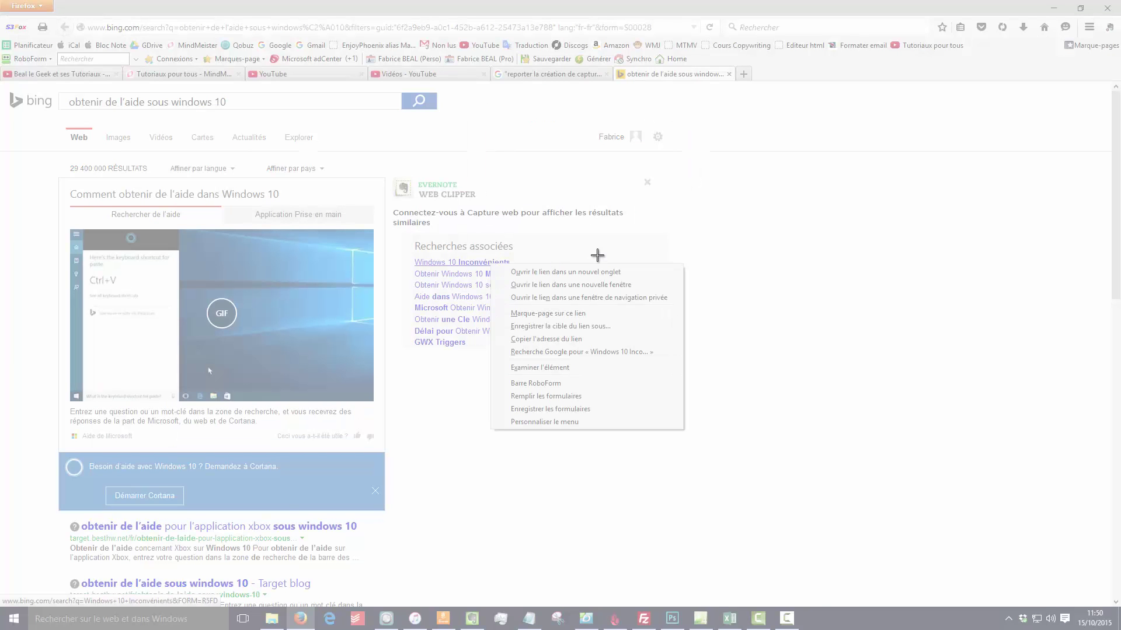
left_click_drag(72, 119, 722, 456)
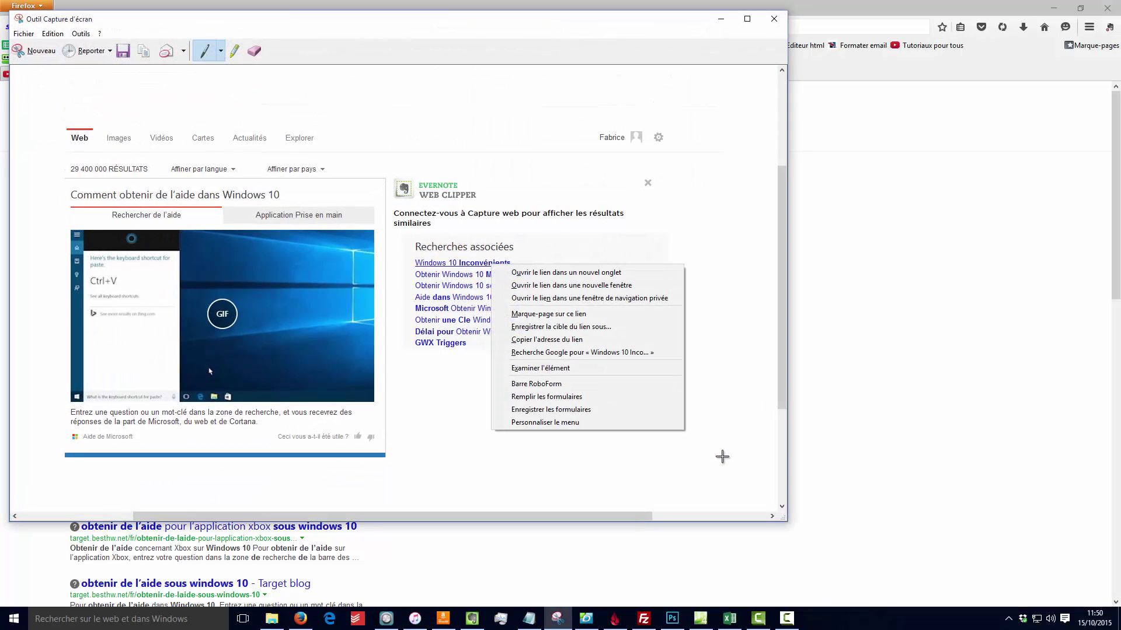